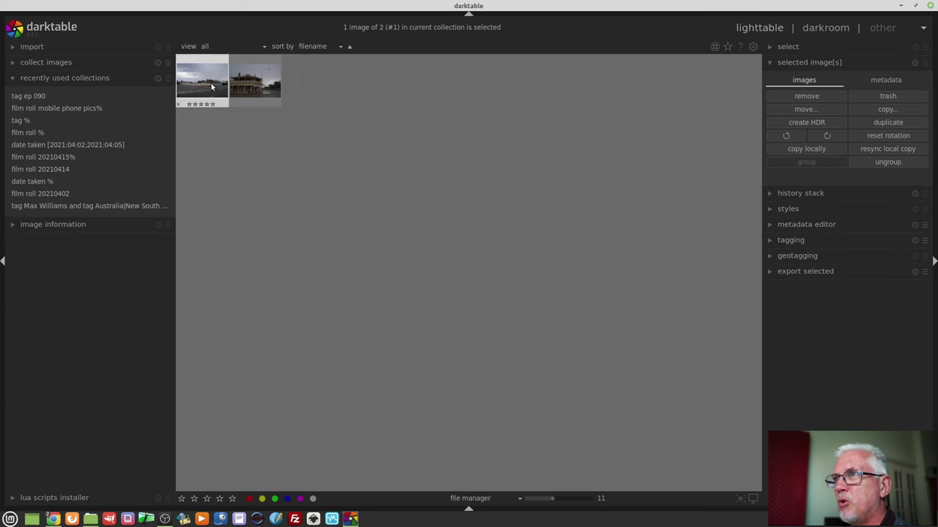
- Open the storm street photo in the darkroom, glance at the hotel photo, then return to the storm photo
{"action": "key", "text": "d"}
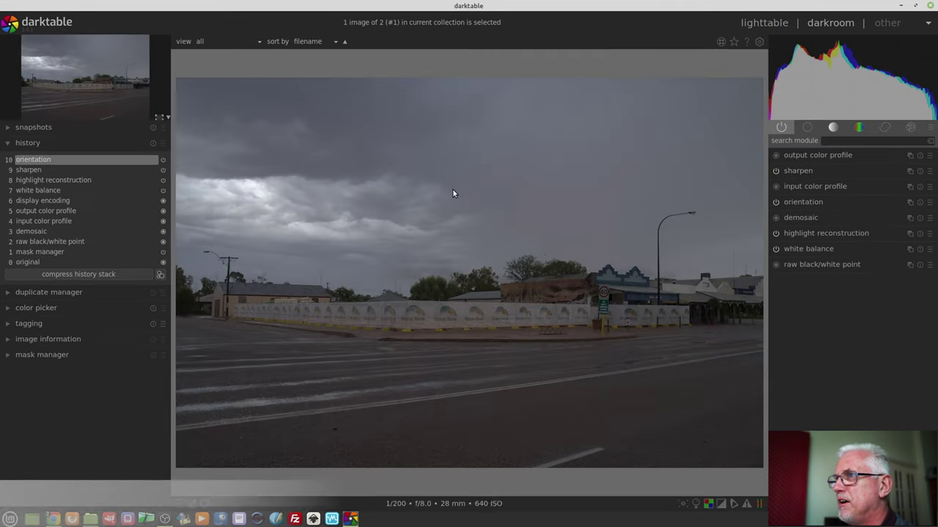
{"action": "key", "text": "space"}
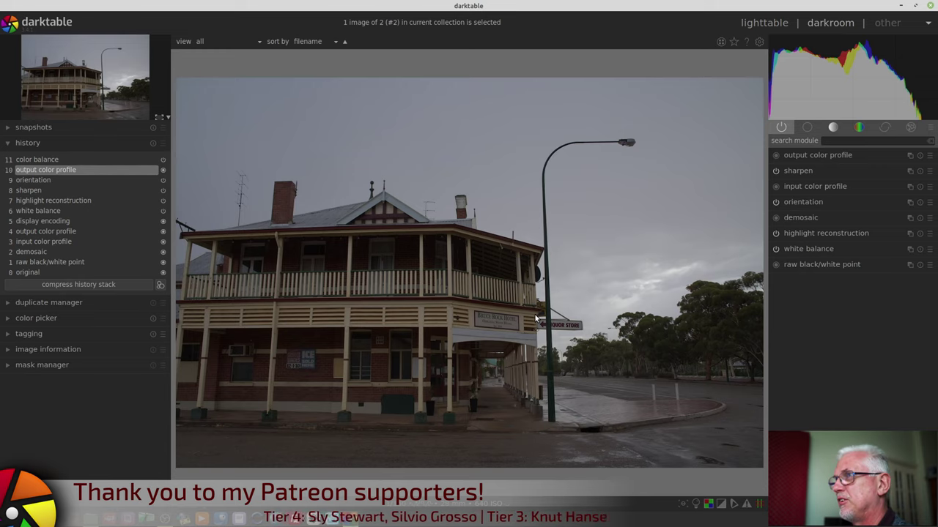
{"action": "key", "text": "BackSpace"}
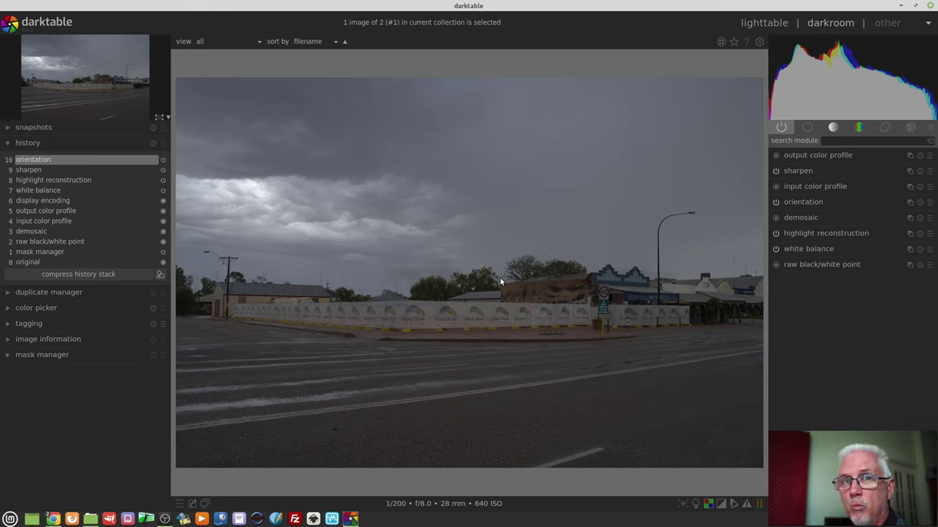
- Enable local contrast from the tone group with a parametric mask, briefly previewing the mask overlay
{"action": "left_click", "coordinate": [824, 134]}
{"action": "left_click", "coordinate": [818, 173]}
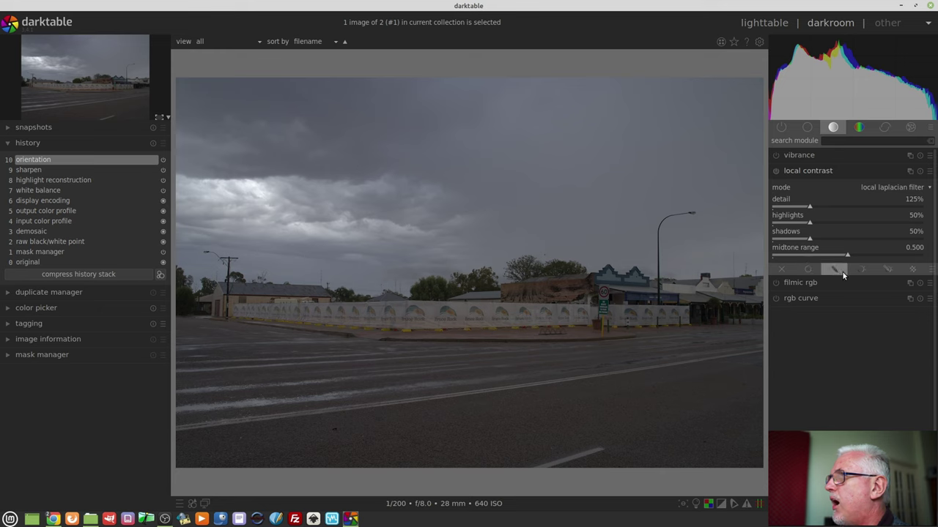
{"action": "left_click", "coordinate": [887, 268]}
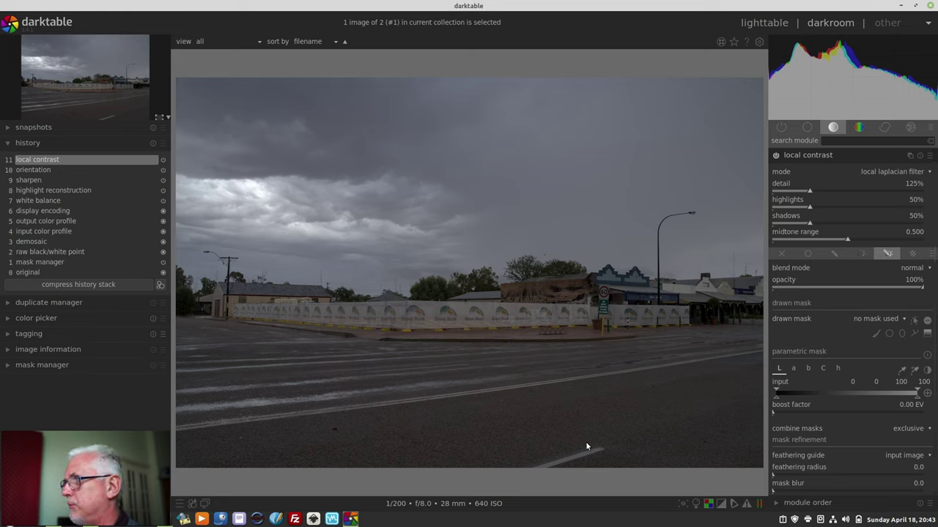
{"action": "scroll", "coordinate": [933, 450], "scroll_direction": "down", "scroll_amount": 3}
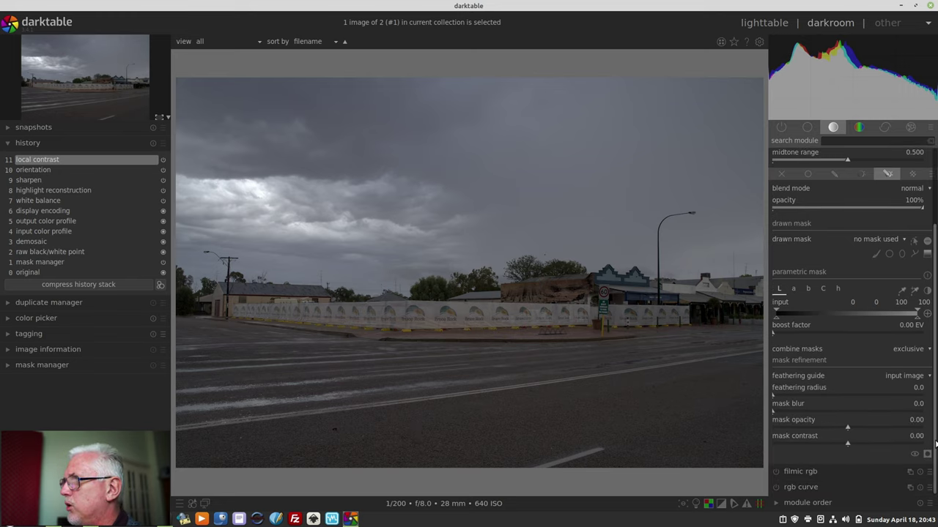
{"action": "left_click", "coordinate": [926, 456]}
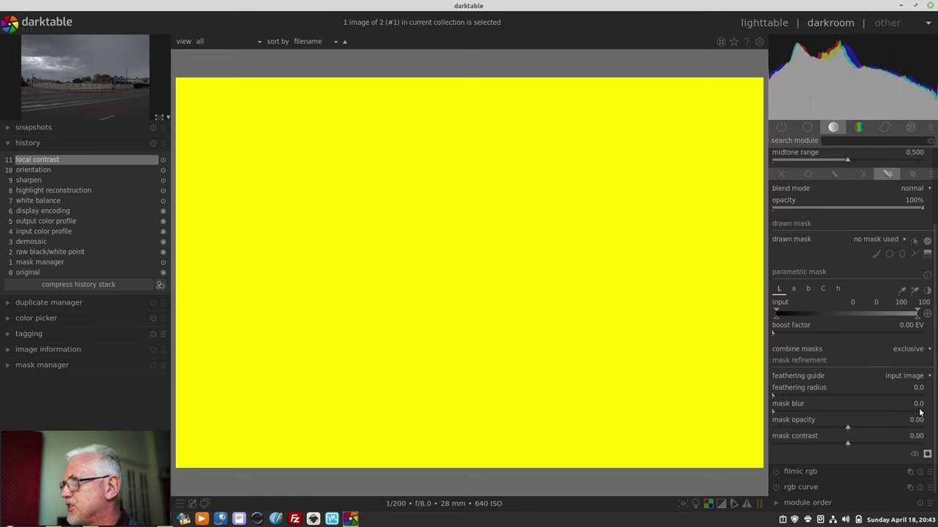
{"action": "left_click", "coordinate": [927, 454]}
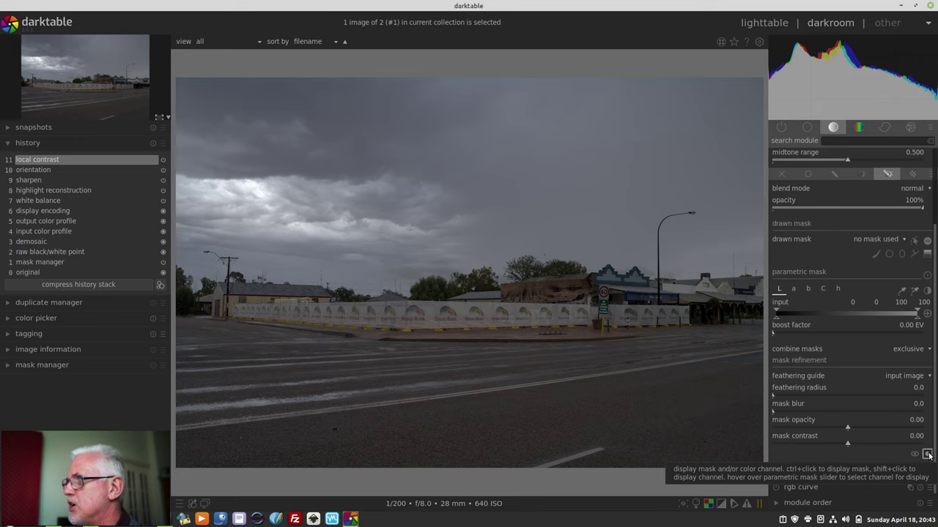
- Show the mask and raise the L input's lower lightness limit to 34 to isolate the sky
{"action": "left_click", "coordinate": [927, 455]}
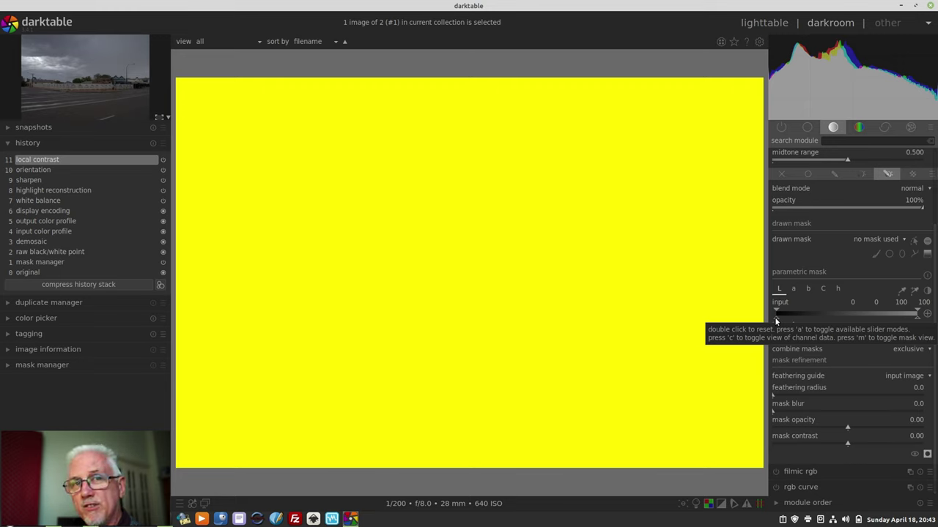
{"action": "left_click_drag", "start_coordinate": [776, 321], "coordinate": [826, 314]}
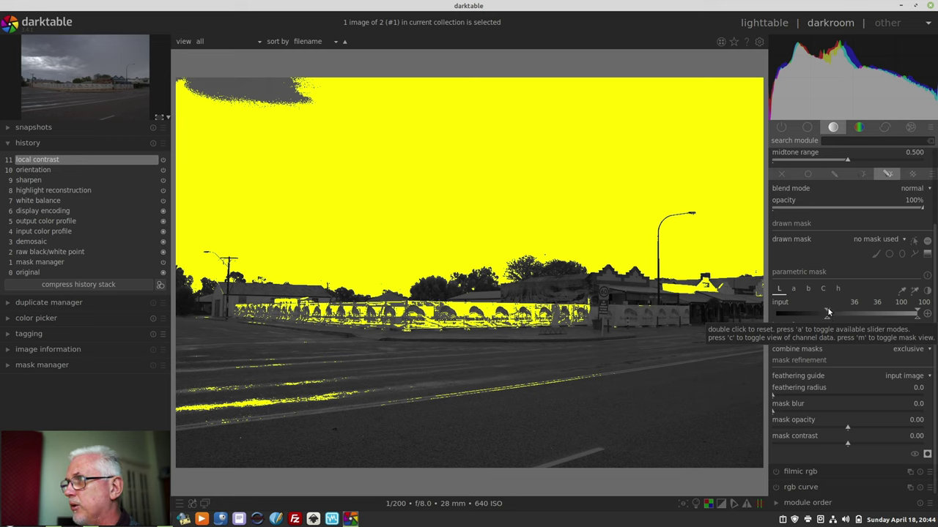
{"action": "left_click_drag", "start_coordinate": [826, 312], "coordinate": [823, 313]}
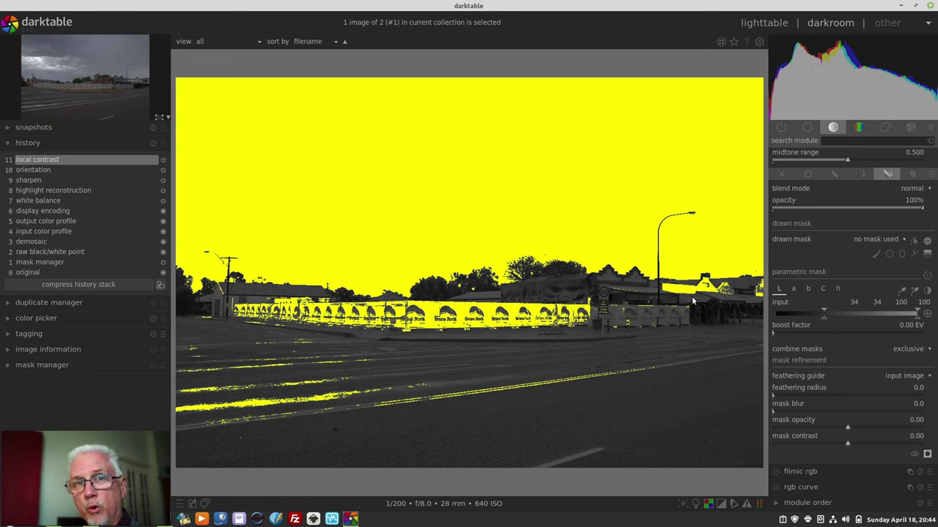
- Draw a closed path shape around the sky, following the fence line
{"action": "left_click", "coordinate": [915, 255]}
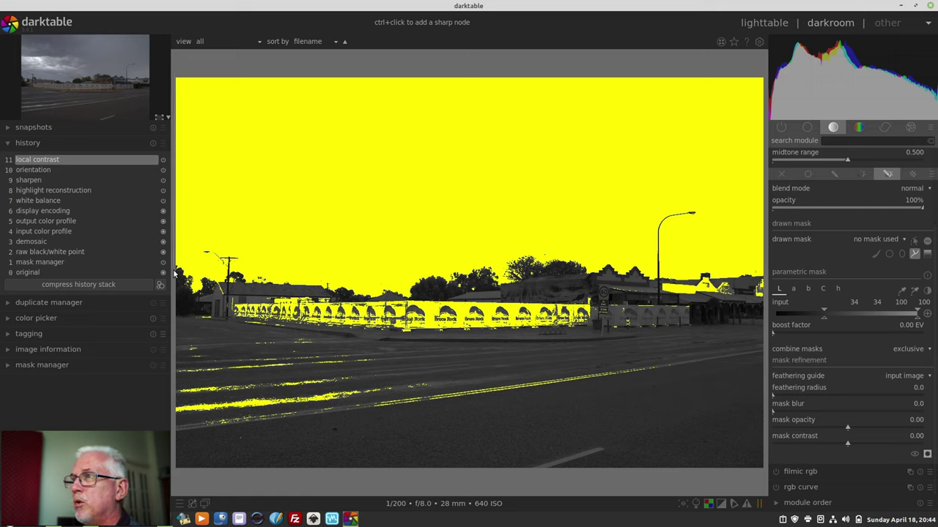
{"action": "left_click", "coordinate": [177, 311]}
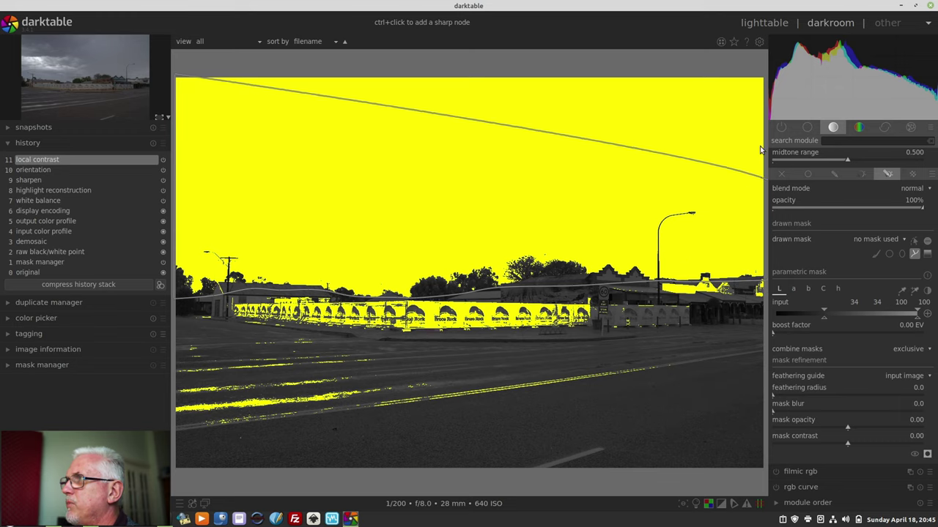
{"action": "right_click", "coordinate": [766, 73]}
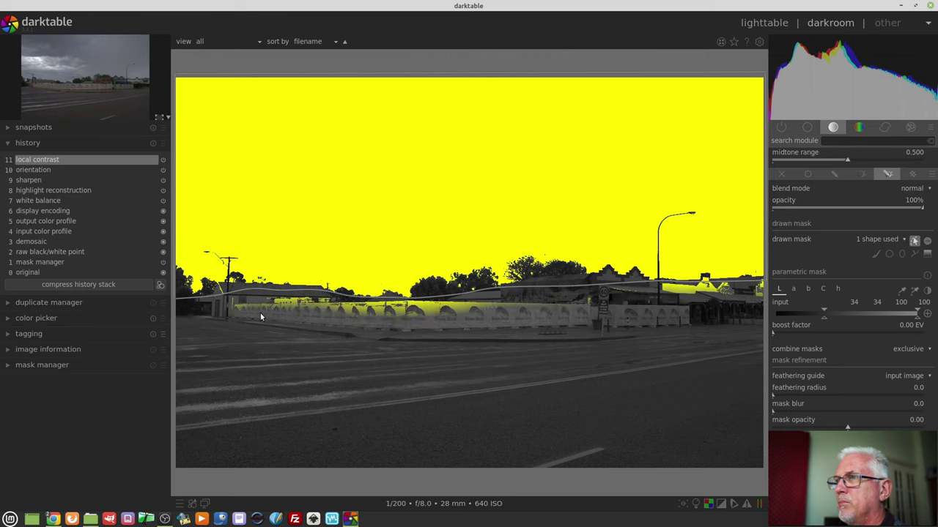
- Adjust the path nodes and feather line along the fence so the mask stays above it
{"action": "left_click_drag", "start_coordinate": [252, 307], "coordinate": [227, 302]}
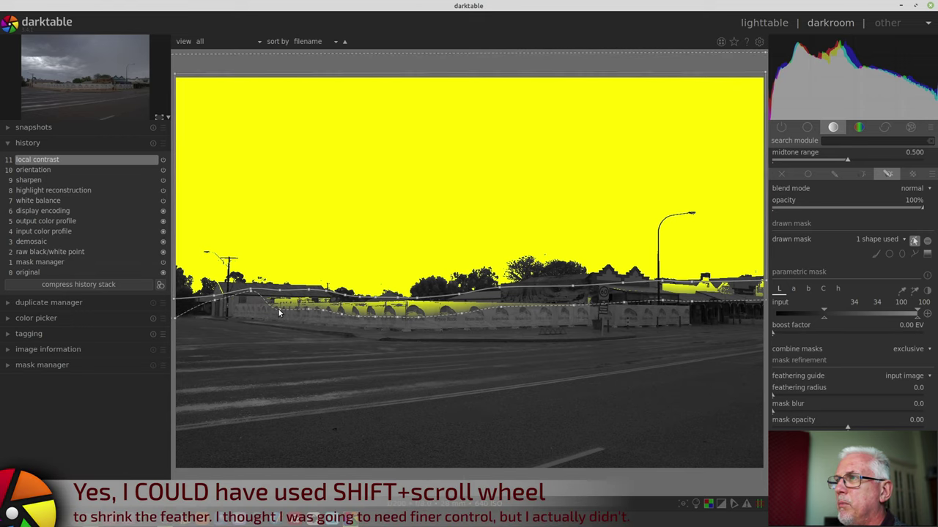
{"action": "left_click_drag", "start_coordinate": [279, 310], "coordinate": [280, 297]}
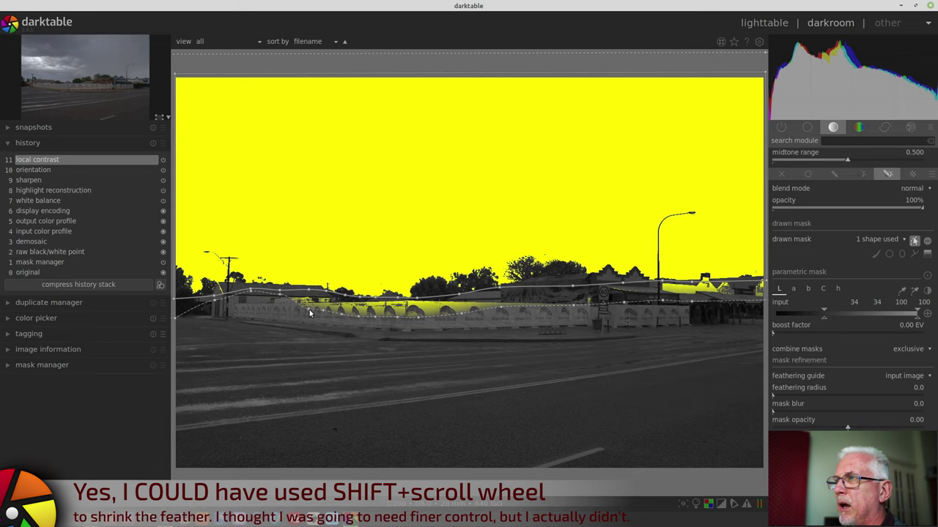
{"action": "left_click_drag", "start_coordinate": [308, 312], "coordinate": [323, 311]}
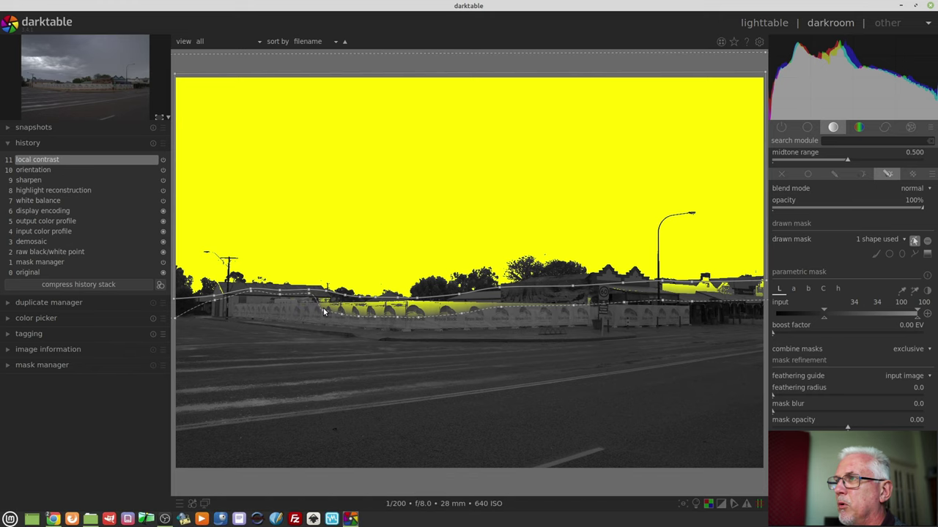
{"action": "left_click_drag", "start_coordinate": [323, 313], "coordinate": [328, 299]}
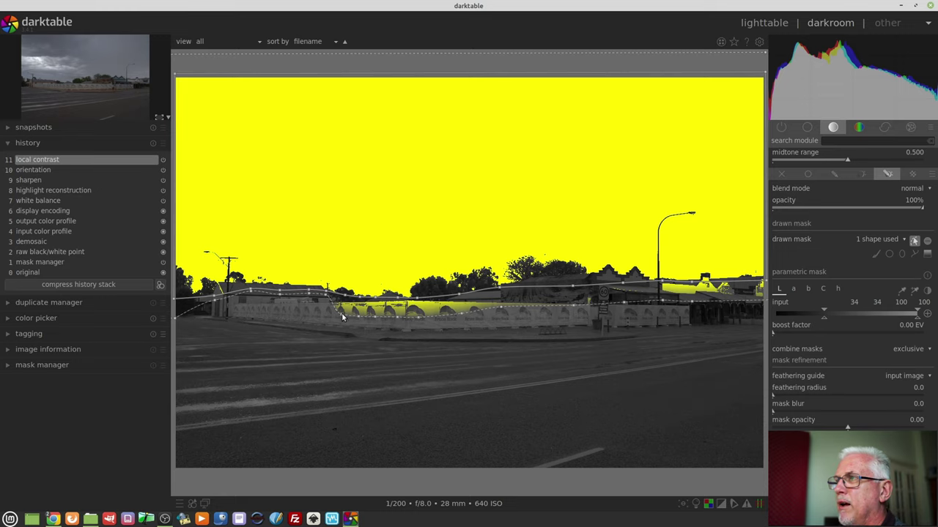
{"action": "left_click_drag", "start_coordinate": [344, 316], "coordinate": [352, 308]}
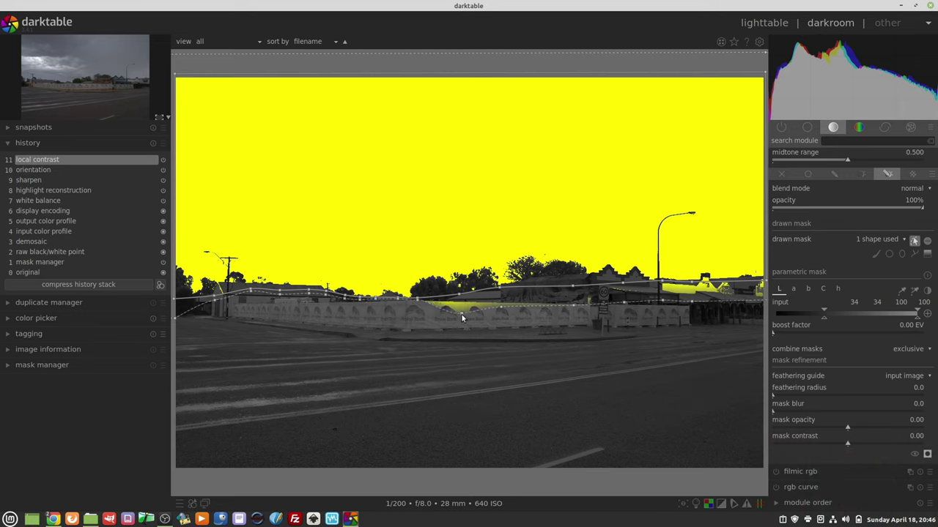
{"action": "left_click_drag", "start_coordinate": [461, 316], "coordinate": [693, 302]}
- Tighten the feather and fit the mask path around the right-hand rooftop and chimney
{"action": "scroll", "coordinate": [717, 320], "scroll_direction": "up", "scroll_amount": 1}
{"action": "scroll", "coordinate": [494, 303], "scroll_direction": "down", "scroll_amount": 2}
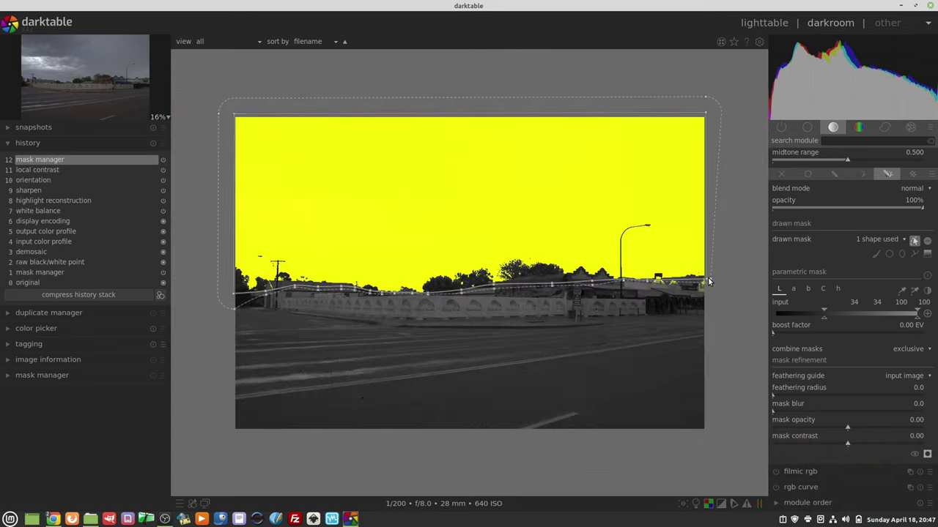
{"action": "scroll", "coordinate": [707, 282], "scroll_direction": "up", "scroll_amount": 3}
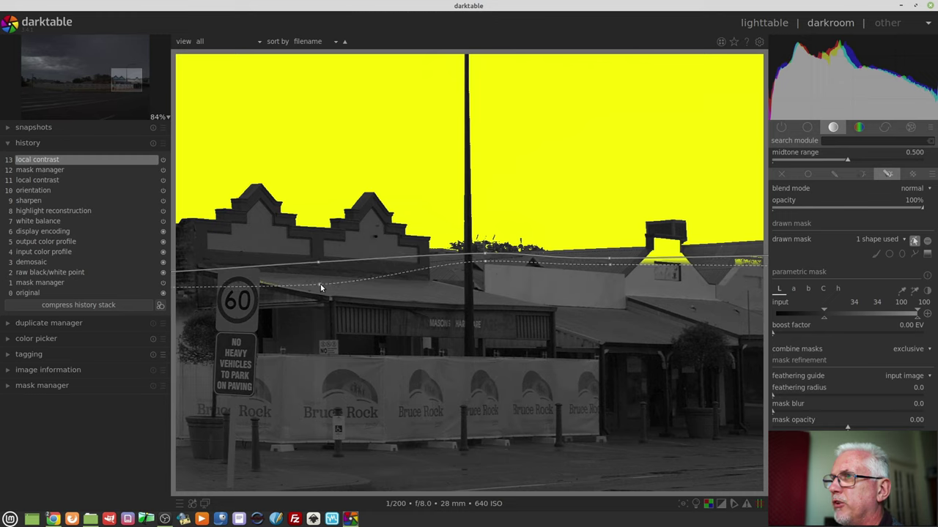
{"action": "left_click_drag", "start_coordinate": [321, 285], "coordinate": [322, 268]}
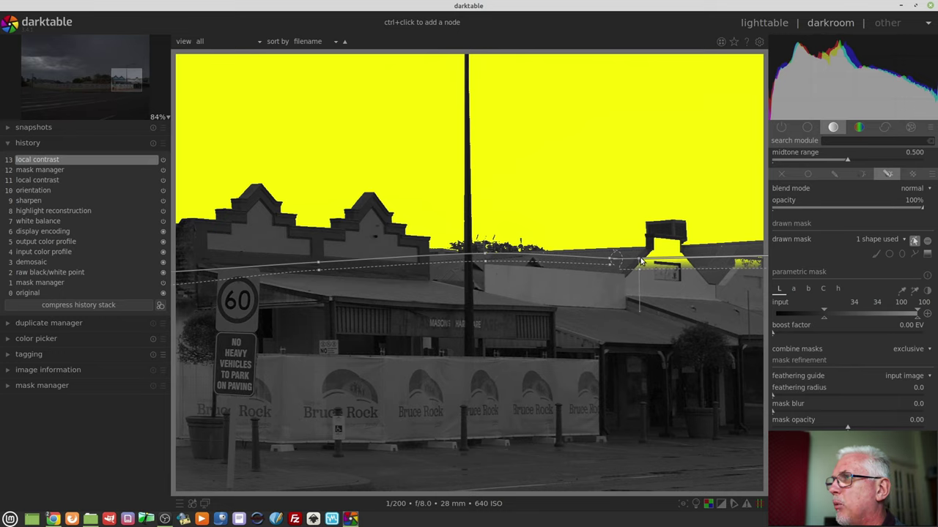
{"action": "left_click_drag", "start_coordinate": [639, 261], "coordinate": [682, 238]}
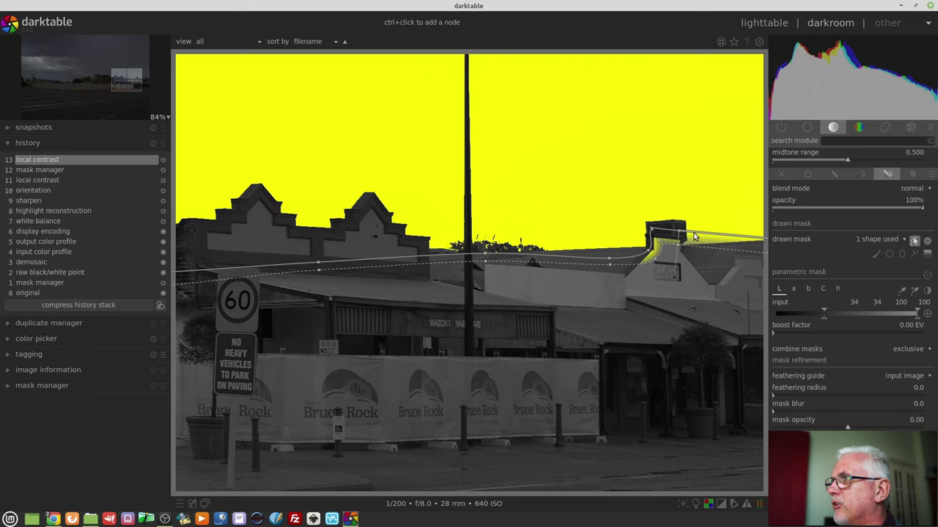
{"action": "left_click_drag", "start_coordinate": [694, 236], "coordinate": [709, 261]}
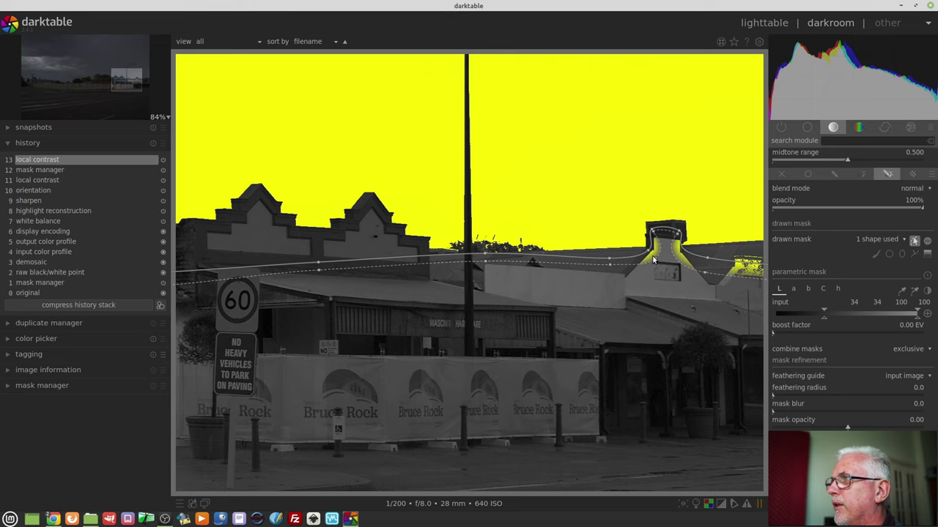
{"action": "left_click_drag", "start_coordinate": [654, 261], "coordinate": [649, 257]}
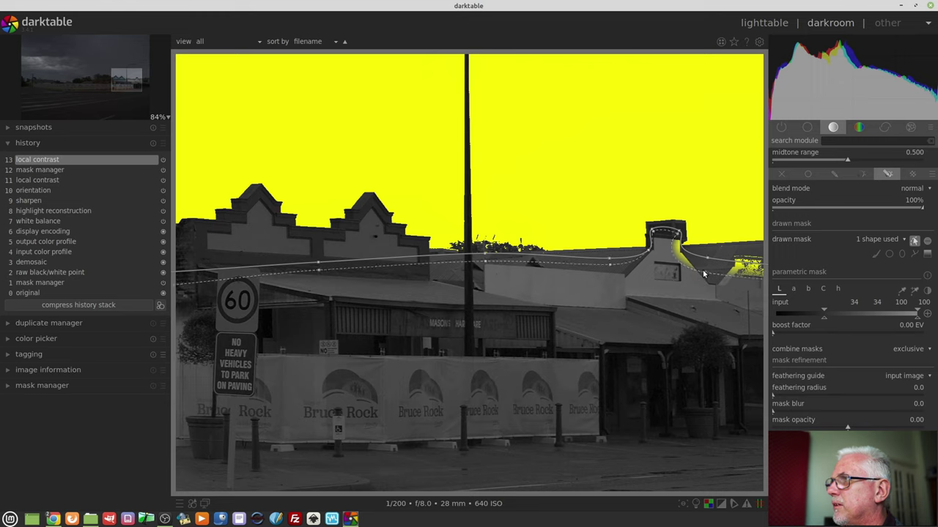
{"action": "left_click_drag", "start_coordinate": [706, 276], "coordinate": [713, 264]}
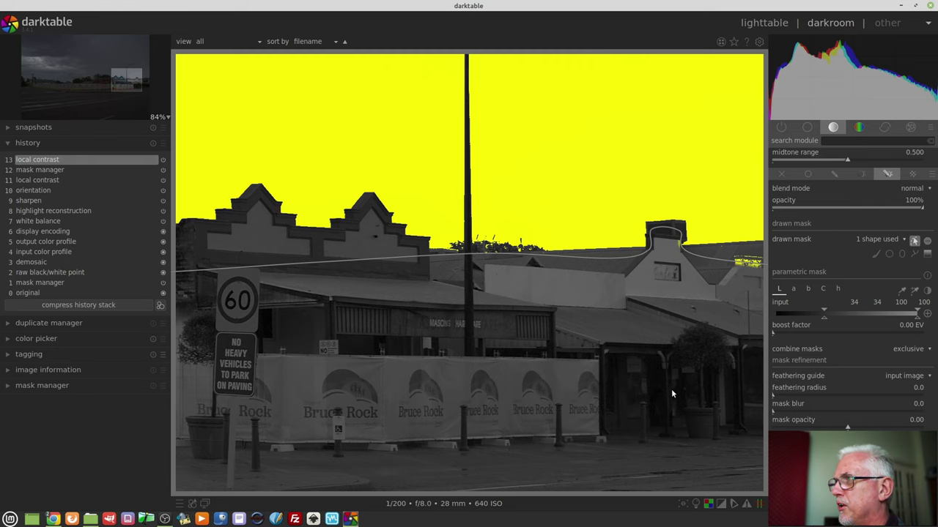
- Add a node along the rooftop and extend the path's right end past the image edge
{"action": "left_click_drag", "start_coordinate": [676, 383], "coordinate": [446, 358]}
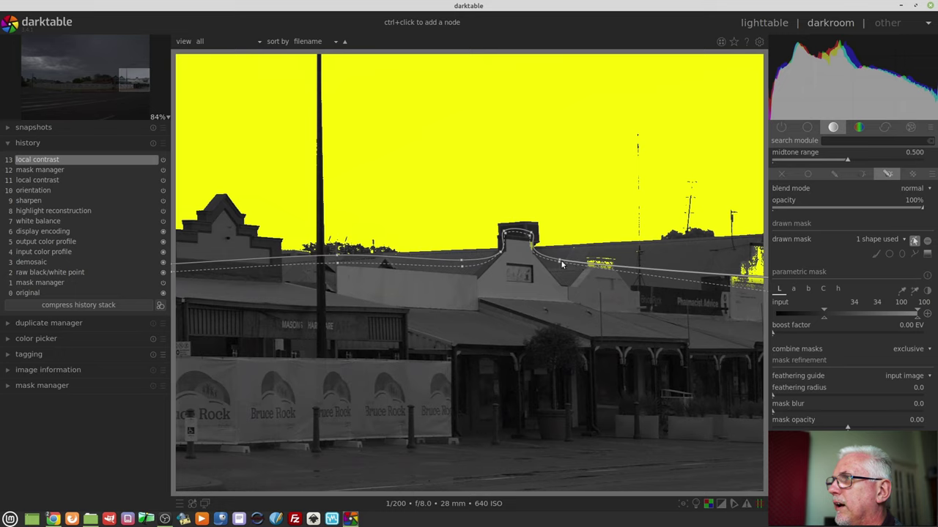
{"action": "left_click", "coordinate": [593, 268], "text": "ctrl"}
{"action": "left_click_drag", "start_coordinate": [593, 268], "coordinate": [603, 255]}
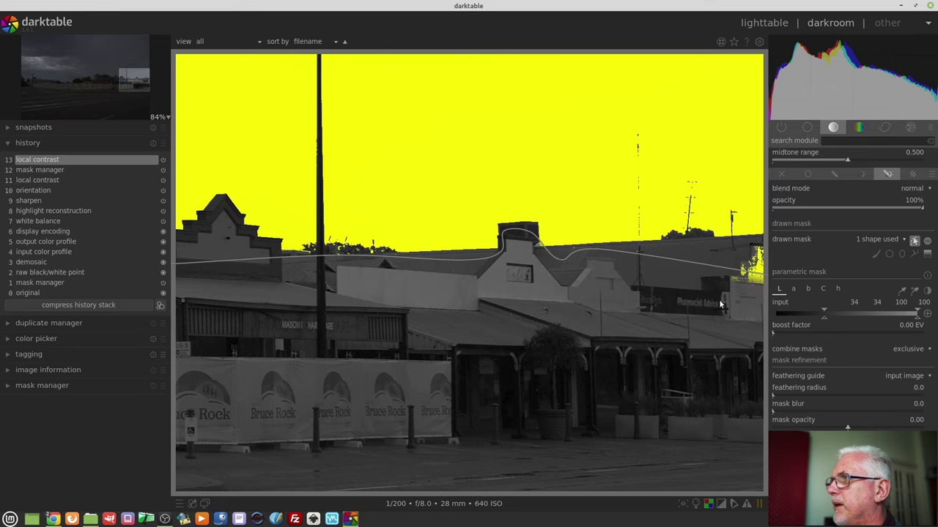
{"action": "scroll", "coordinate": [457, 272], "scroll_direction": "down", "scroll_amount": 3}
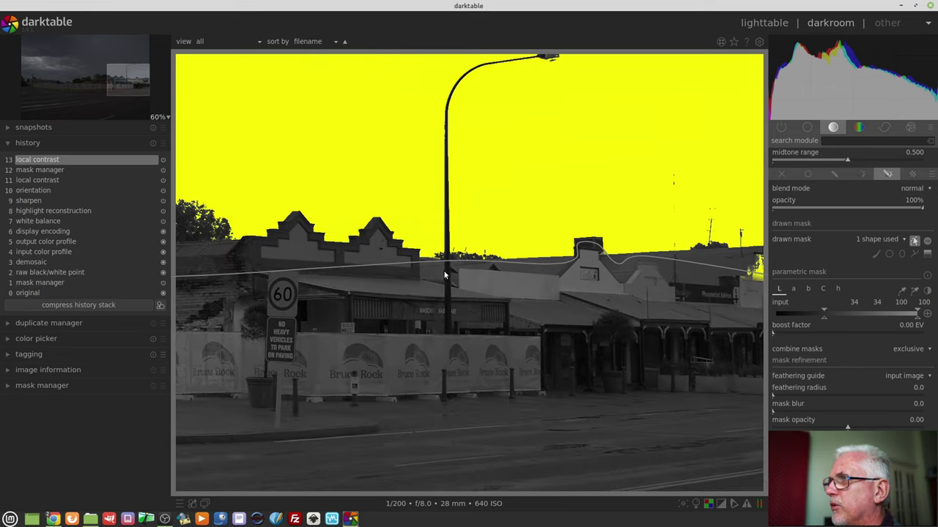
{"action": "scroll", "coordinate": [444, 276], "scroll_direction": "down", "scroll_amount": 3}
{"action": "scroll", "coordinate": [444, 275], "scroll_direction": "down", "scroll_amount": 4}
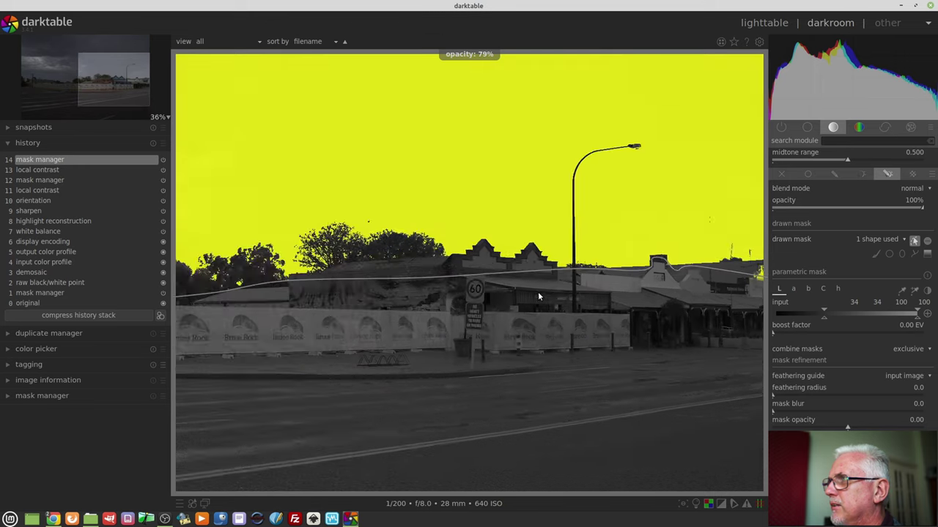
{"action": "scroll", "coordinate": [539, 291], "scroll_direction": "down", "scroll_amount": 2}
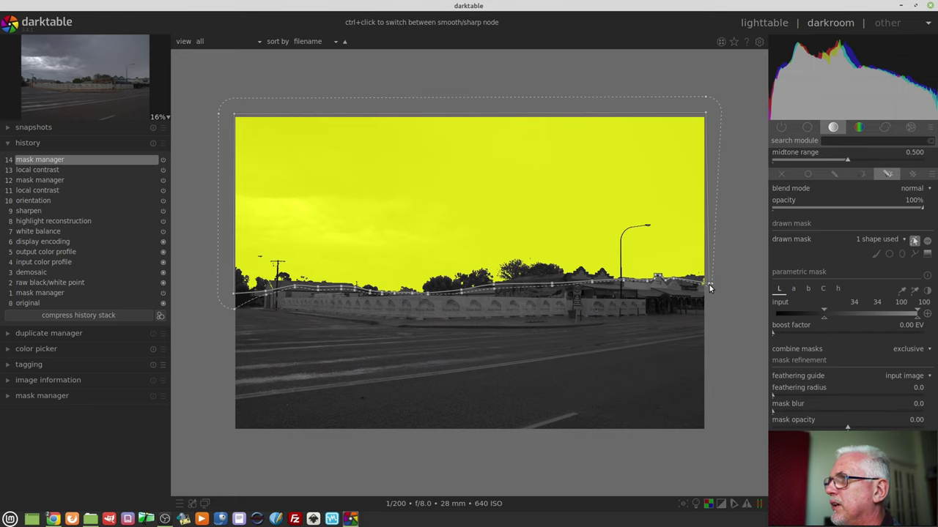
{"action": "left_click_drag", "start_coordinate": [709, 285], "coordinate": [721, 285]}
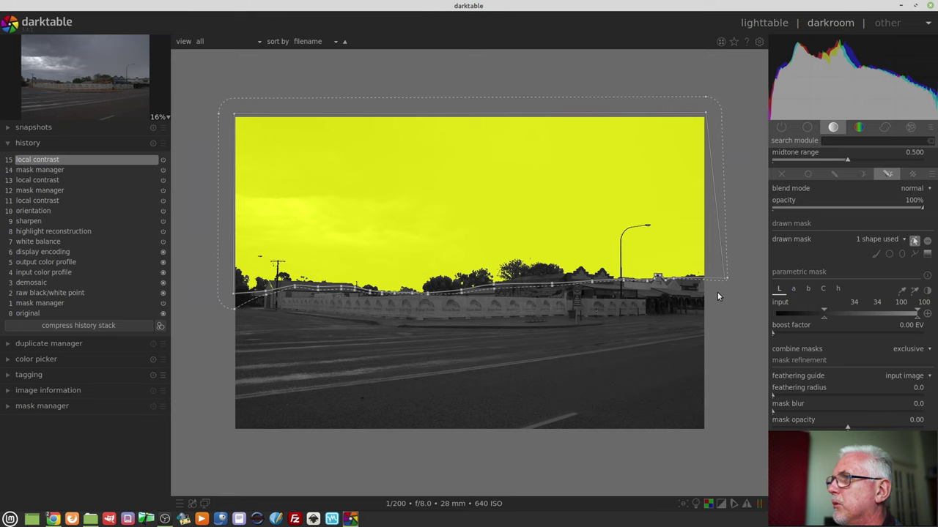
{"action": "scroll", "coordinate": [717, 292], "scroll_direction": "up", "scroll_amount": 1}
{"action": "scroll", "coordinate": [715, 292], "scroll_direction": "up", "scroll_amount": 1}
{"action": "left_click_drag", "start_coordinate": [713, 324], "coordinate": [525, 401]}
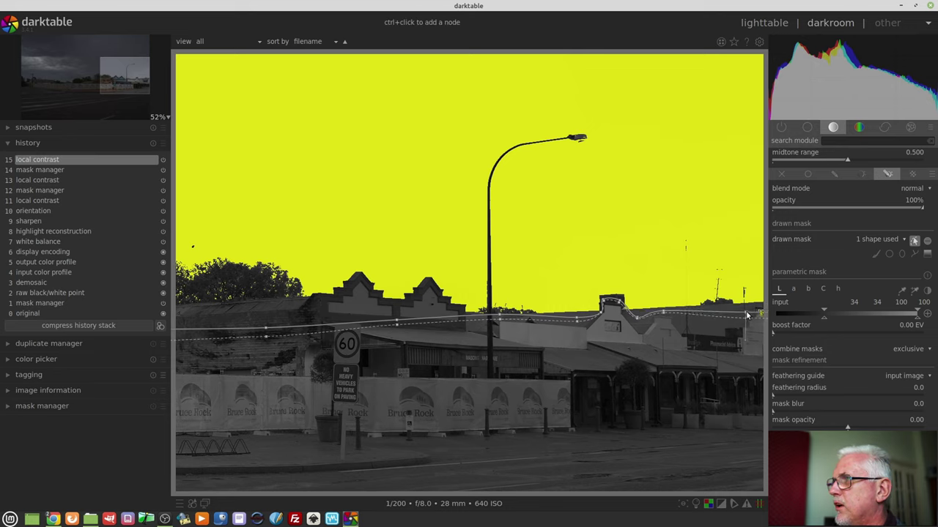
{"action": "left_click_drag", "start_coordinate": [747, 315], "coordinate": [759, 314]}
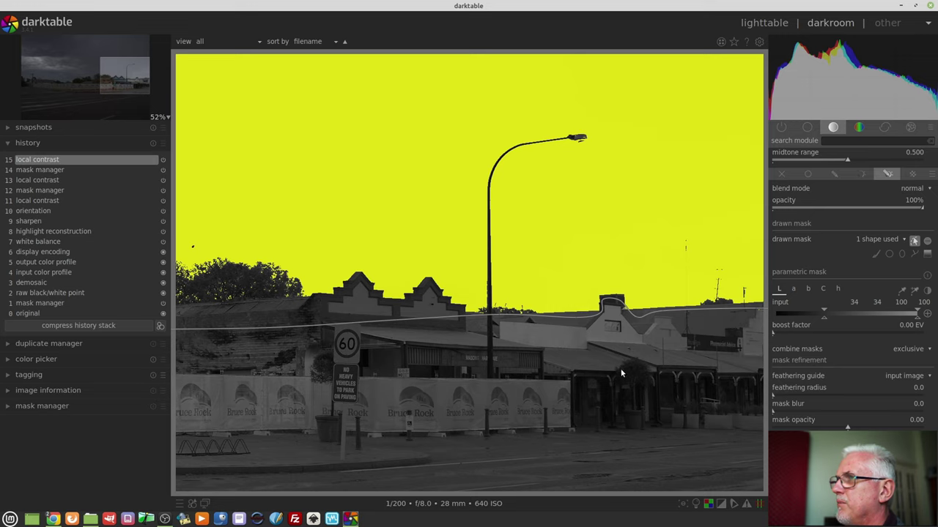
{"action": "scroll", "coordinate": [613, 366], "scroll_direction": "down", "scroll_amount": 2}
{"action": "scroll", "coordinate": [613, 371], "scroll_direction": "down", "scroll_amount": 2}
{"action": "scroll", "coordinate": [498, 337], "scroll_direction": "up", "scroll_amount": 1}
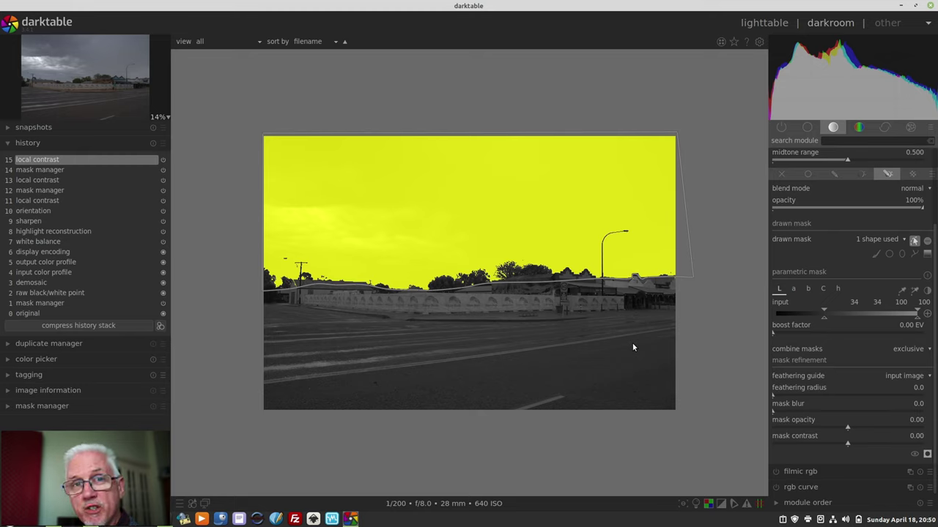
- Hide the mask overlay and path outline, then raise local contrast detail to about 253%
{"action": "left_click", "coordinate": [927, 455]}
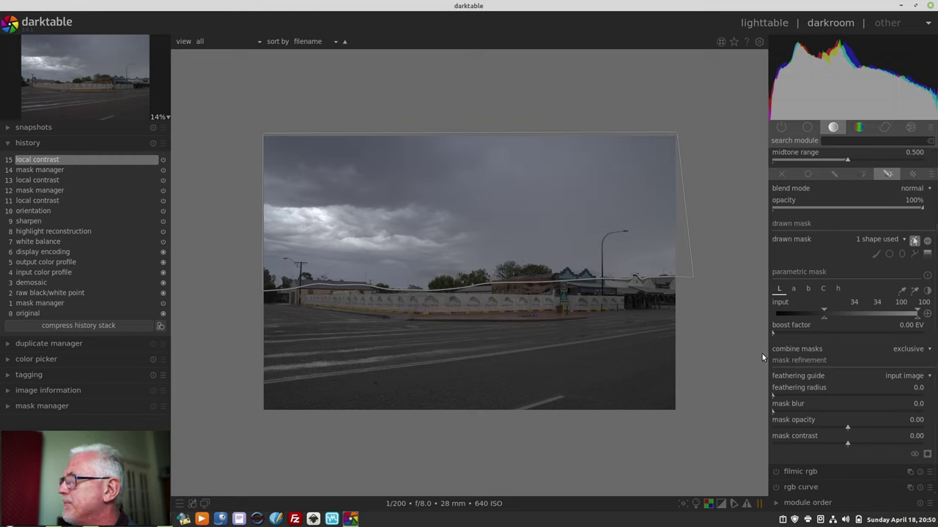
{"action": "left_click", "coordinate": [915, 242]}
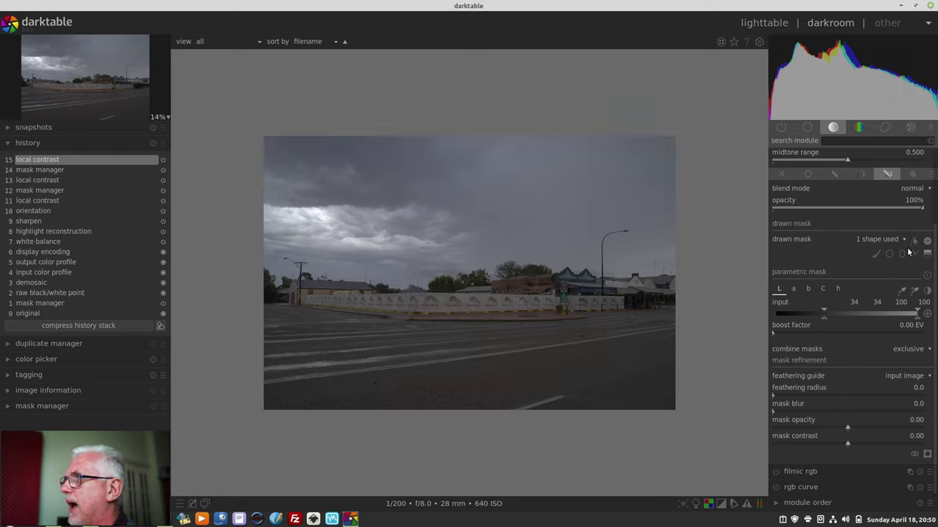
{"action": "scroll", "coordinate": [936, 271], "scroll_direction": "up", "scroll_amount": 3}
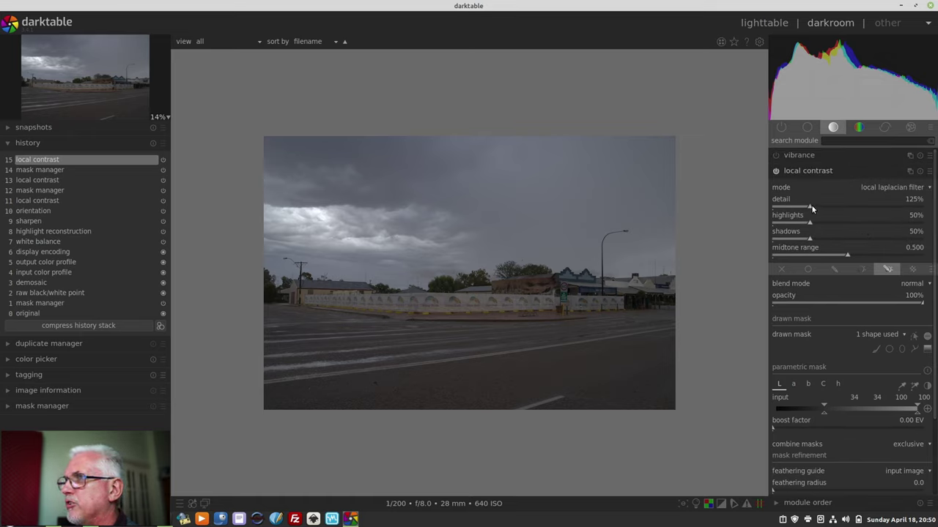
{"action": "mouse_move", "coordinate": [810, 204]}
{"action": "left_mouse_down"}
{"action": "mouse_move", "coordinate": [886, 215]}
{"action": "mouse_move", "coordinate": [848, 211]}
{"action": "left_mouse_up"}
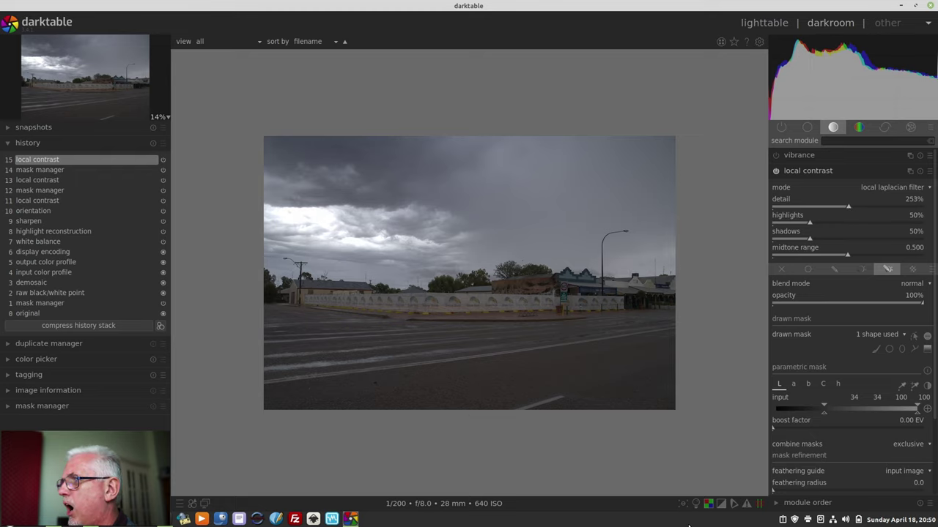
- Turn on clipping warnings and set local contrast highlights to 54% and detail to 121%
{"action": "left_click", "coordinate": [720, 504]}
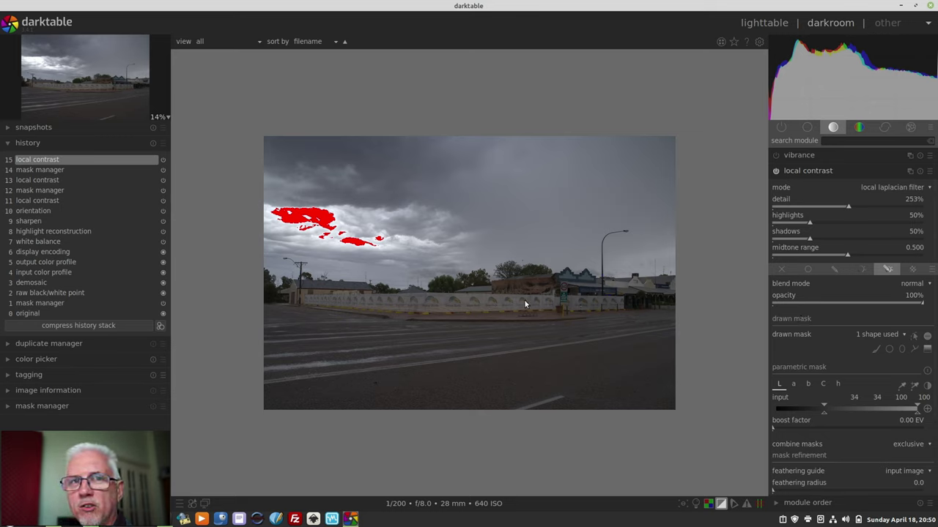
{"action": "mouse_move", "coordinate": [809, 225]}
{"action": "left_mouse_down"}
{"action": "mouse_move", "coordinate": [769, 227]}
{"action": "mouse_move", "coordinate": [812, 226]}
{"action": "mouse_move", "coordinate": [829, 208]}
{"action": "mouse_move", "coordinate": [807, 211]}
{"action": "left_mouse_up"}
{"action": "left_click", "coordinate": [844, 209]}
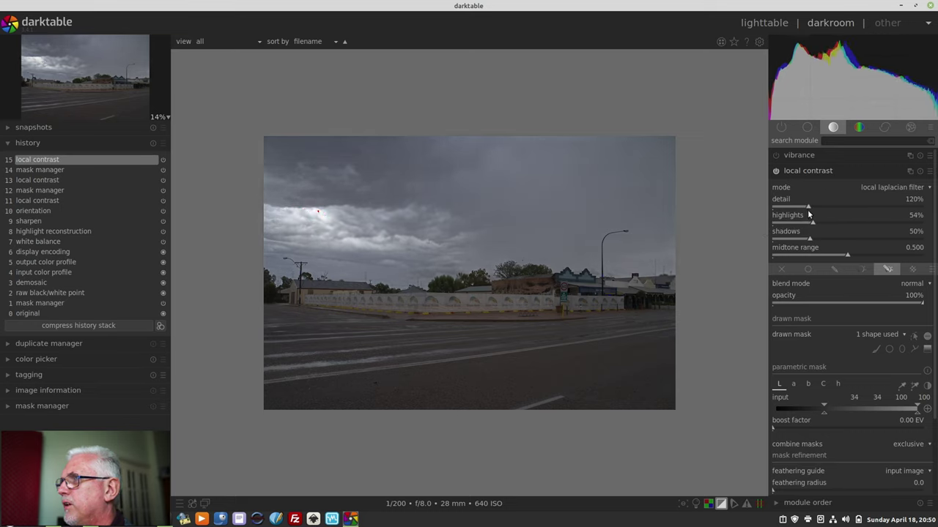
{"action": "scroll", "coordinate": [821, 208], "scroll_direction": "up", "scroll_amount": 1}
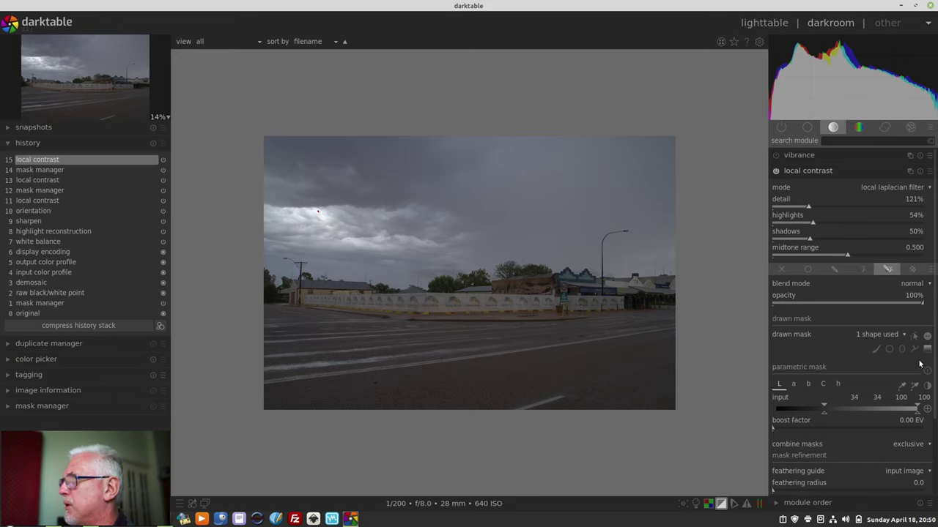
{"action": "scroll", "coordinate": [936, 367], "scroll_direction": "down", "scroll_amount": 3}
{"action": "scroll", "coordinate": [936, 366], "scroll_direction": "up", "scroll_amount": 3}
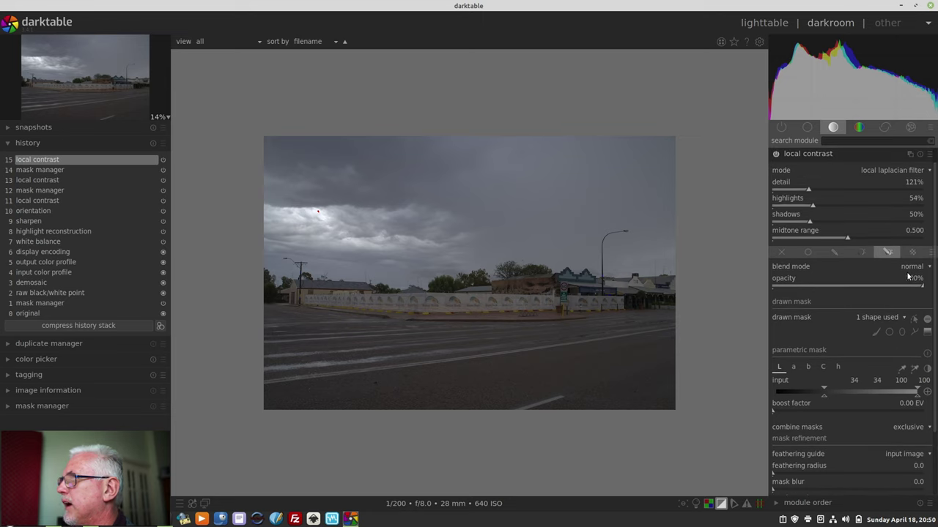
- Blend local contrast in darken mode with detail 381% and highlights 53%
{"action": "left_click", "coordinate": [912, 267]}
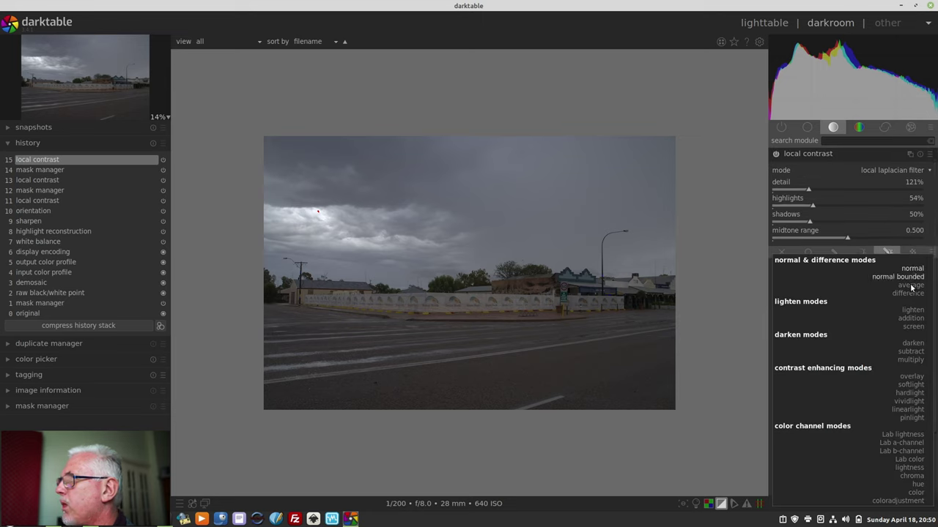
{"action": "left_click", "coordinate": [910, 344]}
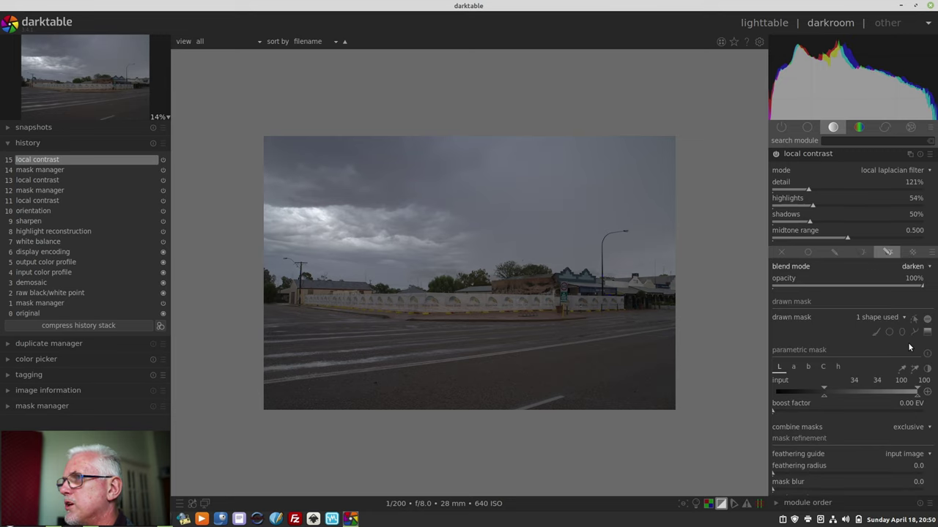
{"action": "left_click", "coordinate": [836, 192]}
{"action": "left_click_drag", "start_coordinate": [839, 196], "coordinate": [875, 198]}
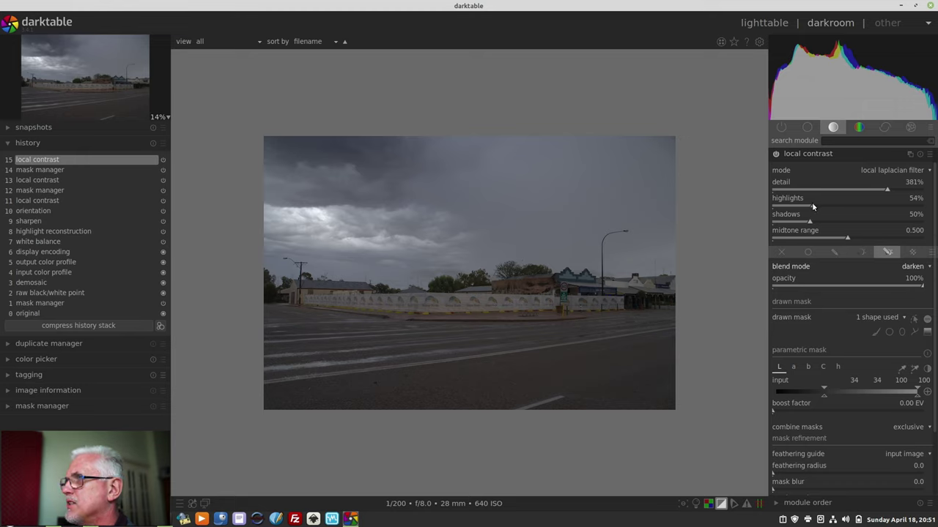
{"action": "mouse_move", "coordinate": [812, 206]}
{"action": "left_mouse_down"}
{"action": "mouse_move", "coordinate": [930, 215]}
{"action": "mouse_move", "coordinate": [810, 208]}
{"action": "left_mouse_up"}
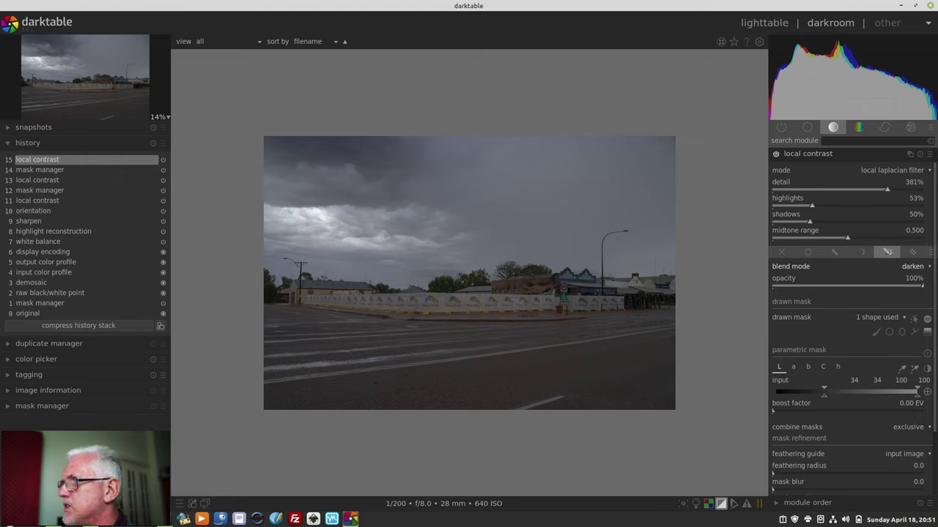
- Blend local contrast in overlay mode with detail 305%, highlights 67% and shadows 61%
{"action": "left_click", "coordinate": [912, 267]}
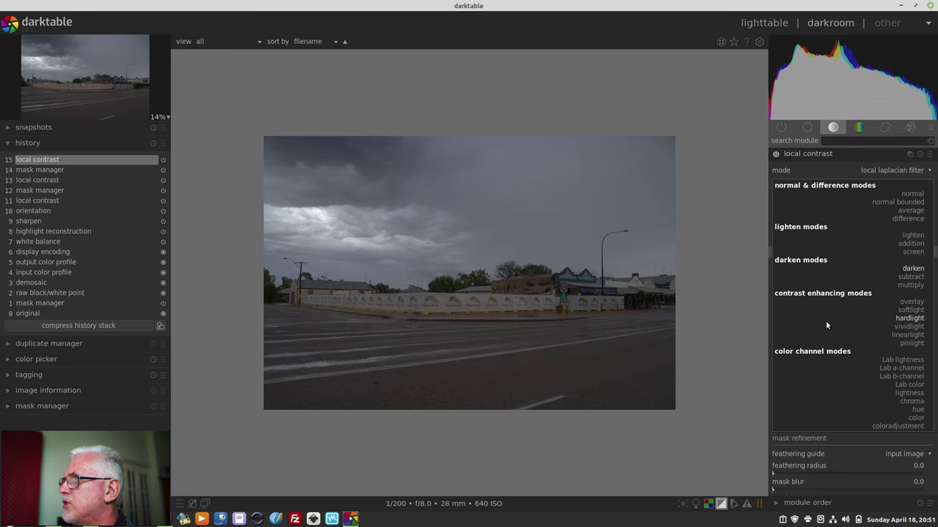
{"action": "left_click", "coordinate": [911, 302]}
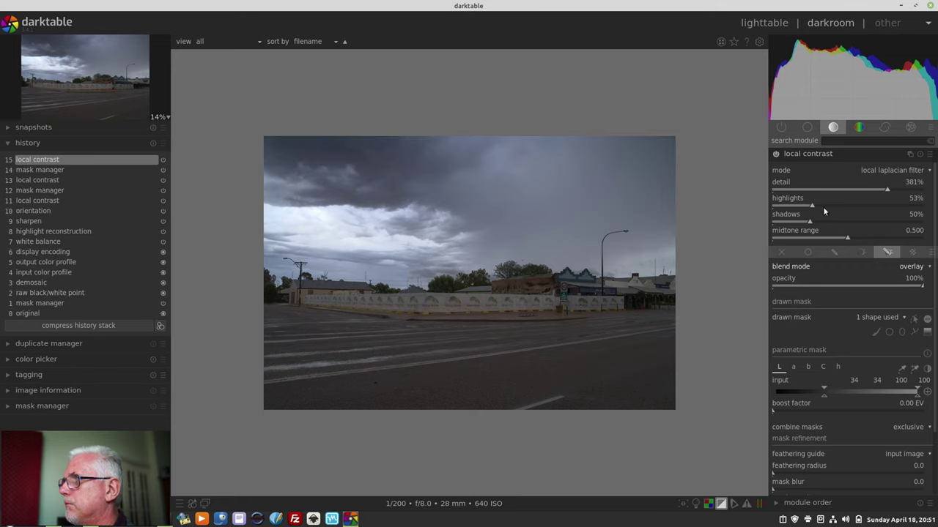
{"action": "mouse_move", "coordinate": [832, 211]}
{"action": "left_mouse_down"}
{"action": "mouse_move", "coordinate": [883, 205]}
{"action": "mouse_move", "coordinate": [822, 210]}
{"action": "mouse_move", "coordinate": [904, 227]}
{"action": "mouse_move", "coordinate": [817, 222]}
{"action": "left_mouse_up"}
{"action": "mouse_move", "coordinate": [871, 189]}
{"action": "left_mouse_down"}
{"action": "mouse_move", "coordinate": [900, 191]}
{"action": "mouse_move", "coordinate": [842, 193]}
{"action": "mouse_move", "coordinate": [893, 199]}
{"action": "mouse_move", "coordinate": [863, 195]}
{"action": "left_mouse_up"}
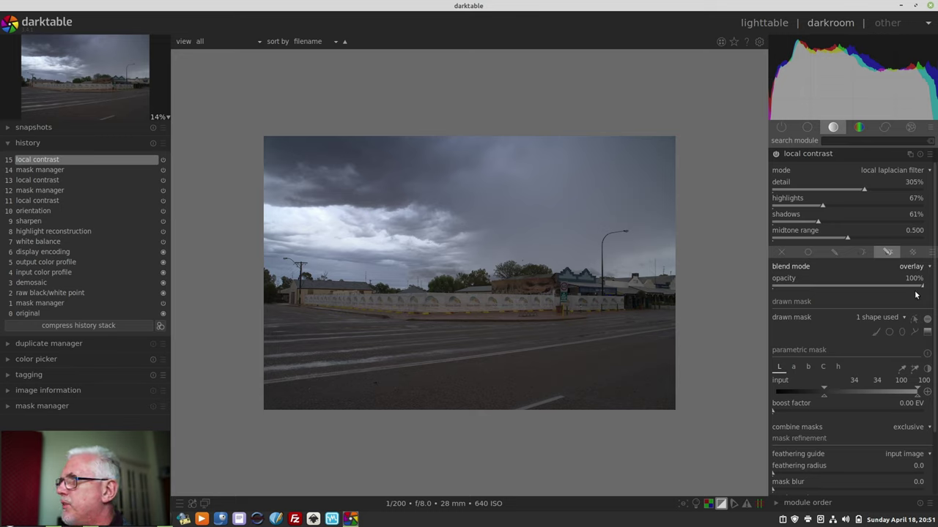
- Return local contrast to darken blending and raise its detail to about 451%
{"action": "left_click", "coordinate": [912, 267]}
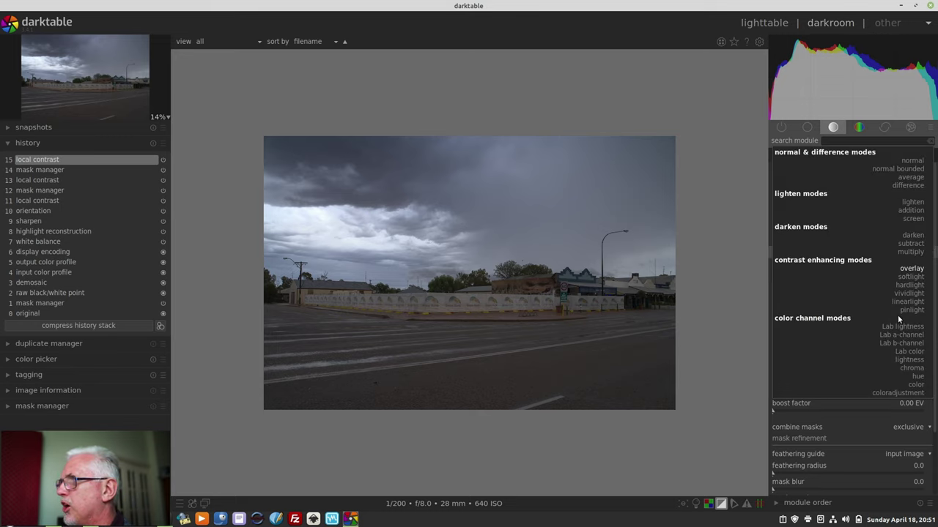
{"action": "left_click", "coordinate": [907, 236]}
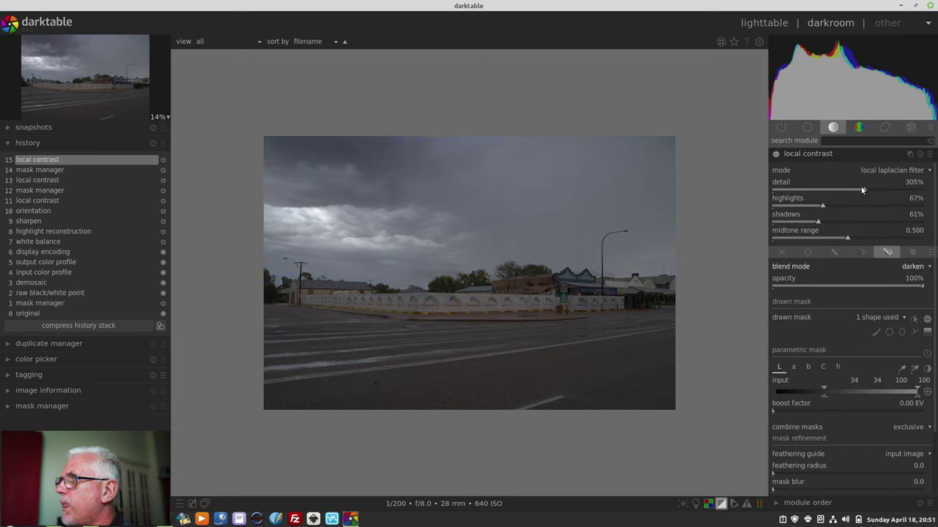
{"action": "left_click_drag", "start_coordinate": [875, 189], "coordinate": [909, 192]}
{"action": "scroll", "coordinate": [909, 191], "scroll_direction": "down", "scroll_amount": 1}
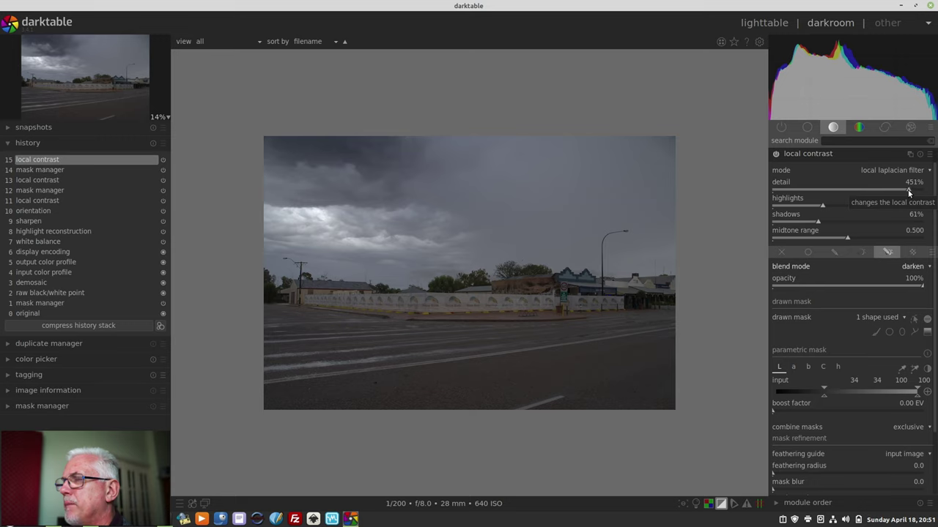
- Add a second local contrast instance that reuses the first one's raster mask, with polarity inverted
{"action": "left_click", "coordinate": [838, 156]}
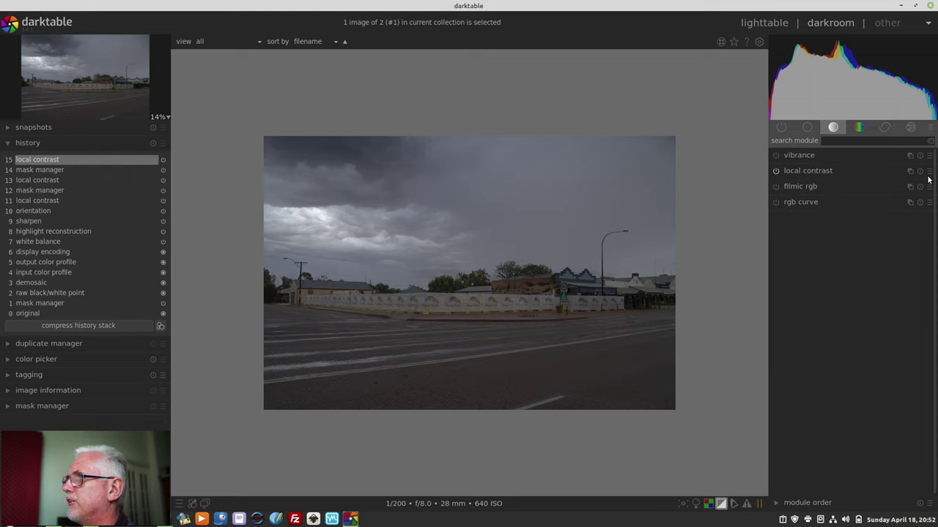
{"action": "middle_click", "coordinate": [910, 172]}
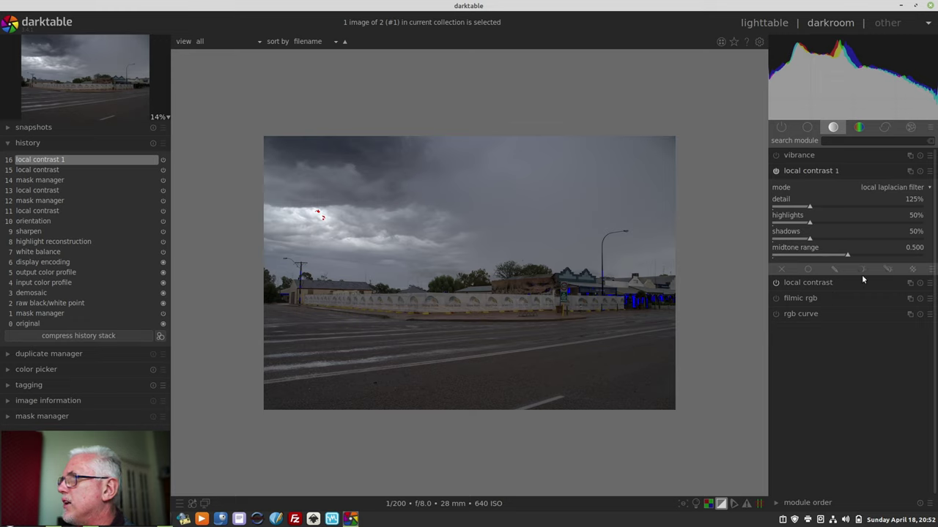
{"action": "left_click", "coordinate": [912, 271]}
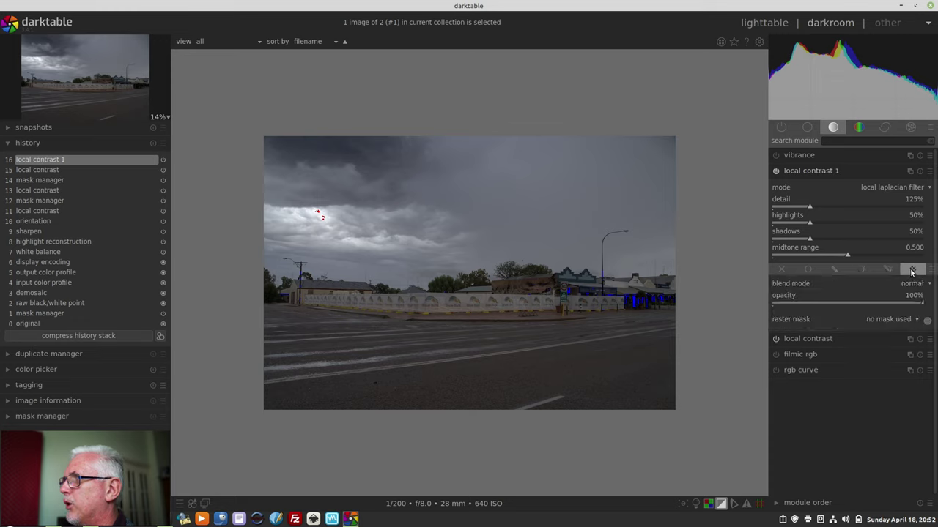
{"action": "left_click", "coordinate": [901, 321]}
{"action": "left_click", "coordinate": [893, 331]}
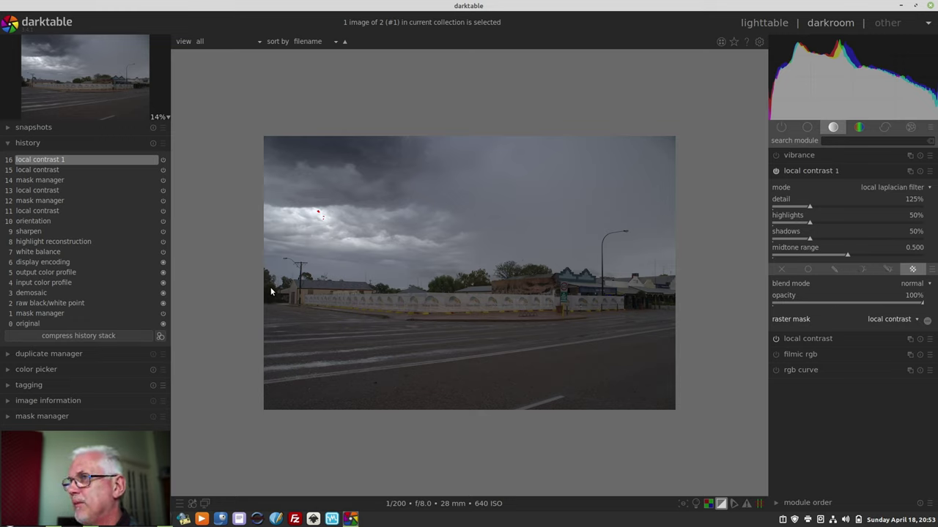
{"action": "left_click", "coordinate": [926, 323]}
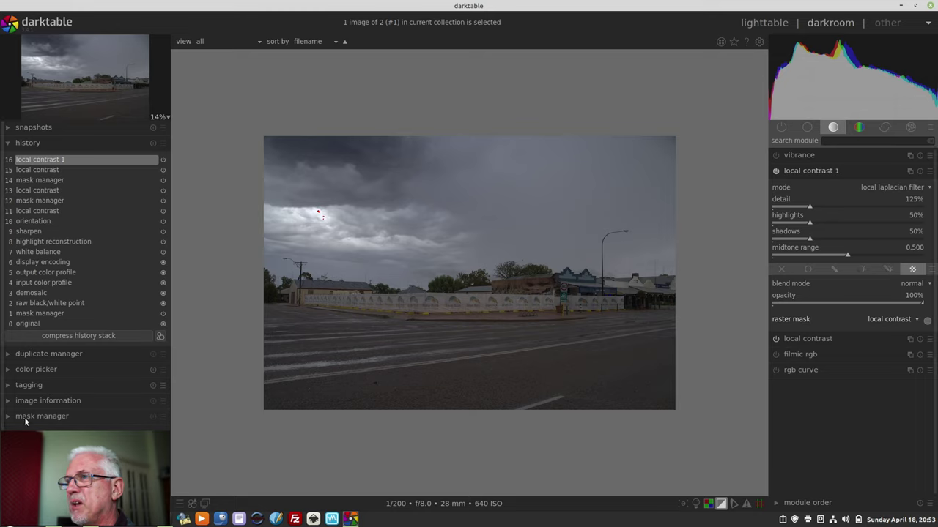
- Show the path #3 sky shape from the mask manager's shape list, cancel its rename, then collapse the list
{"action": "left_click", "coordinate": [54, 416]}
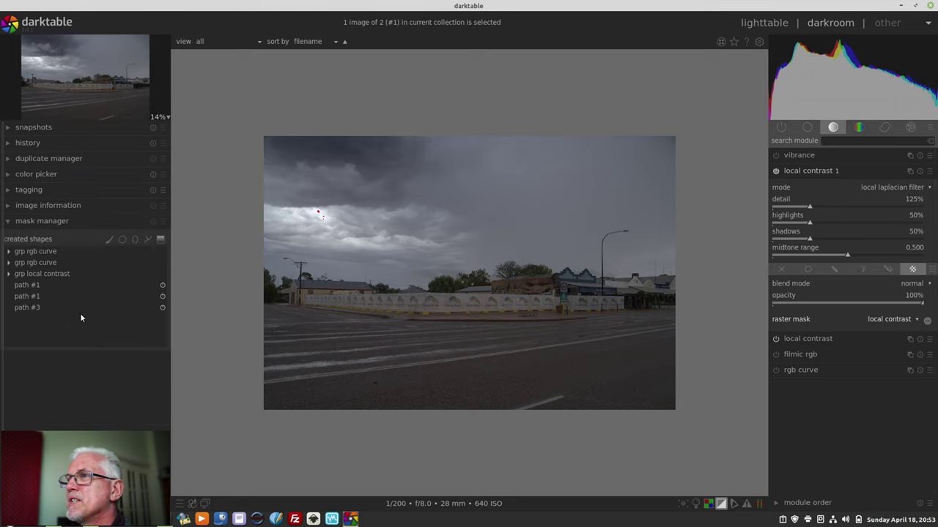
{"action": "left_click", "coordinate": [35, 309]}
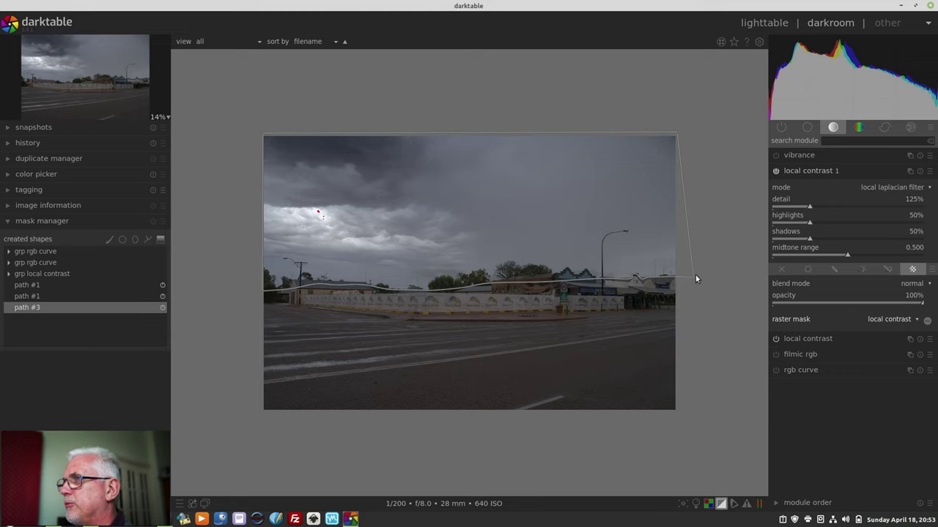
{"action": "mouse_move", "coordinate": [694, 279]}
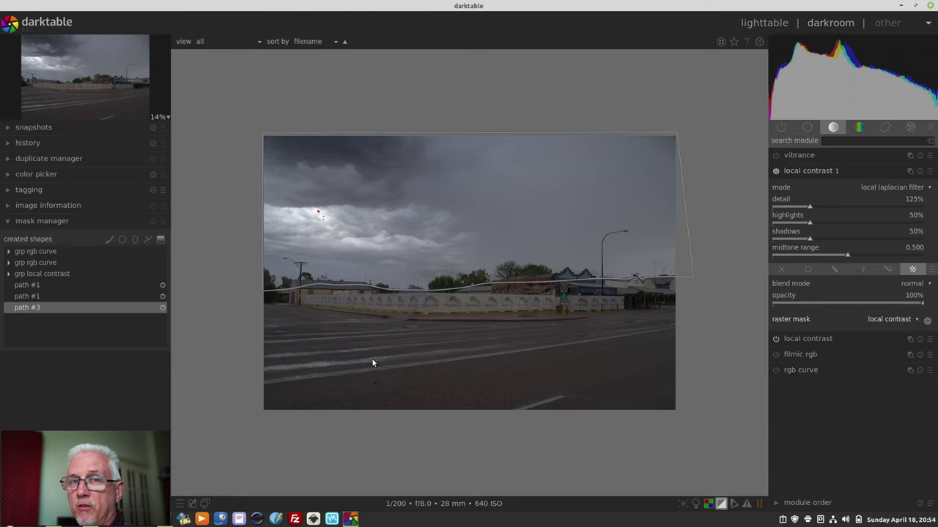
{"action": "left_click", "coordinate": [58, 222]}
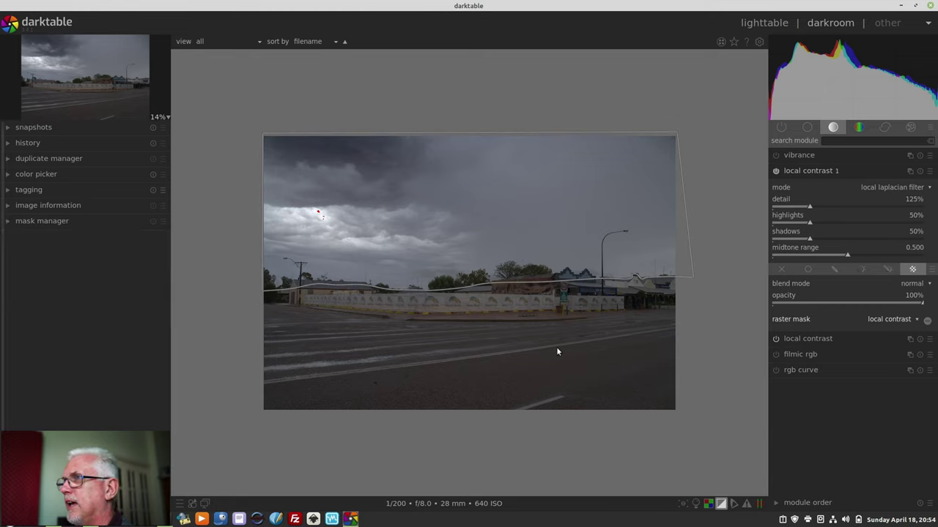
{"action": "left_click", "coordinate": [55, 221]}
{"action": "double_click", "coordinate": [58, 307]}
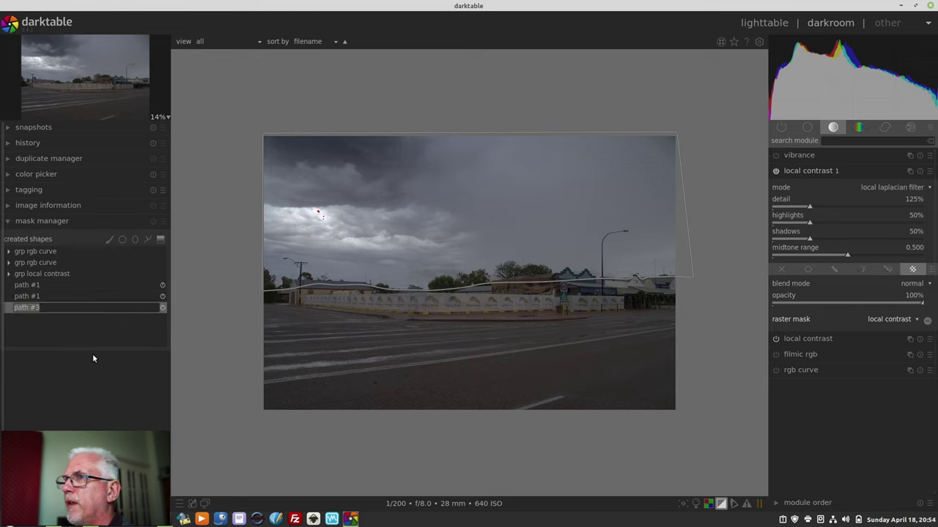
{"action": "key", "text": "Escape"}
{"action": "left_click", "coordinate": [147, 222]}
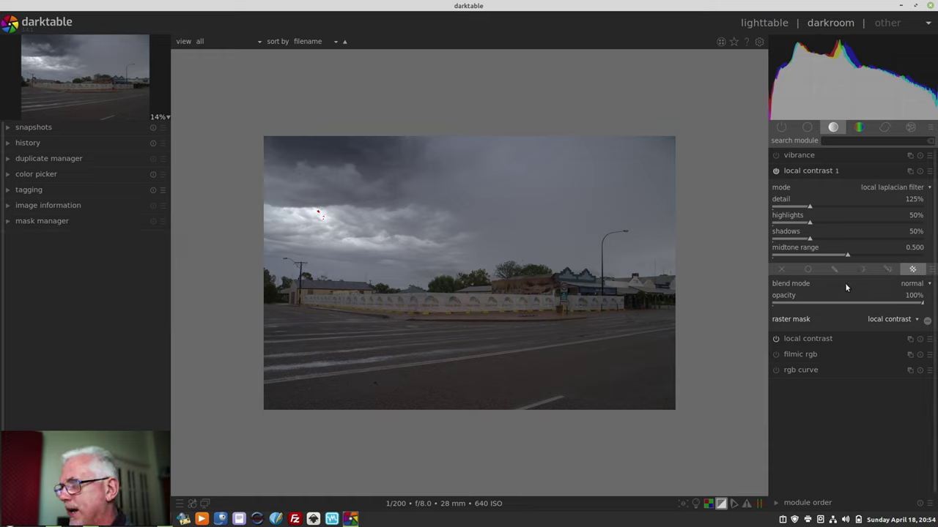
- Blend local contrast 1 in overlay mode with detail 218% and opacity 76%
{"action": "left_click", "coordinate": [904, 286]}
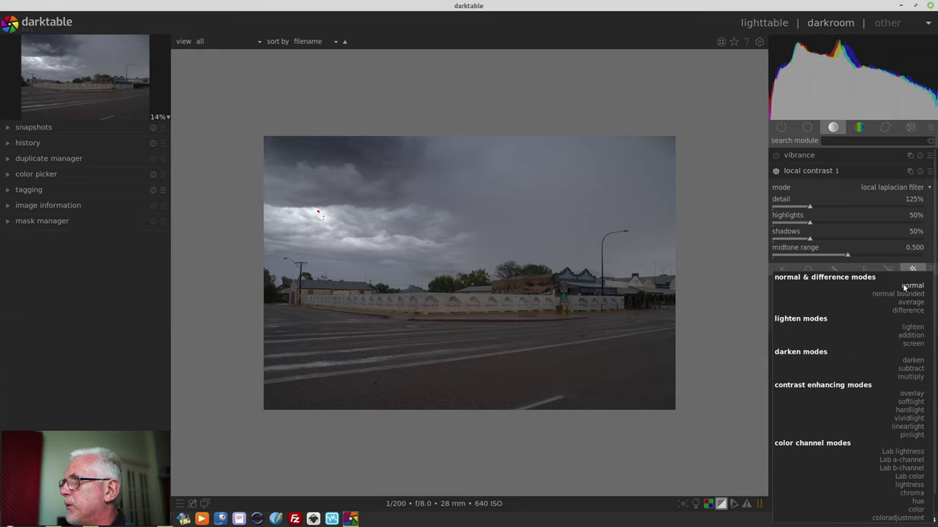
{"action": "left_click", "coordinate": [905, 394]}
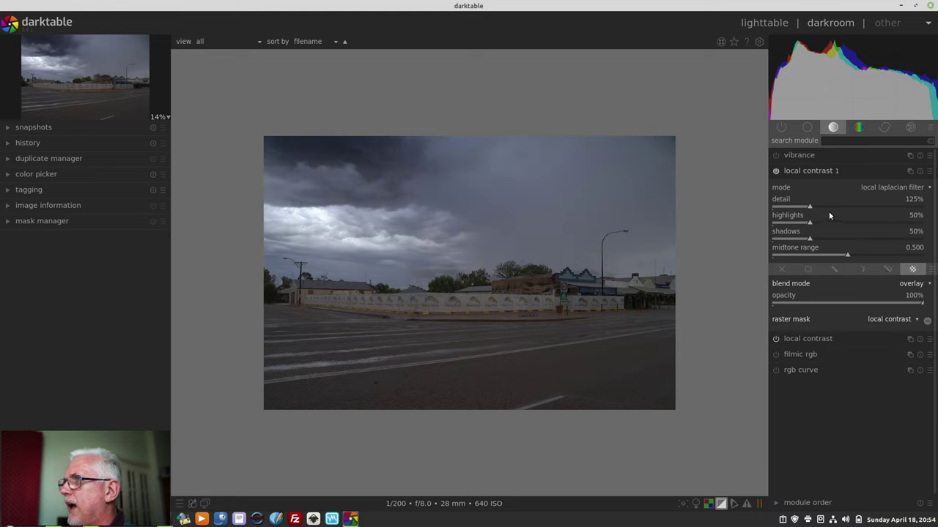
{"action": "mouse_move", "coordinate": [817, 205]}
{"action": "left_mouse_down"}
{"action": "mouse_move", "coordinate": [855, 203]}
{"action": "mouse_move", "coordinate": [836, 208]}
{"action": "left_mouse_up"}
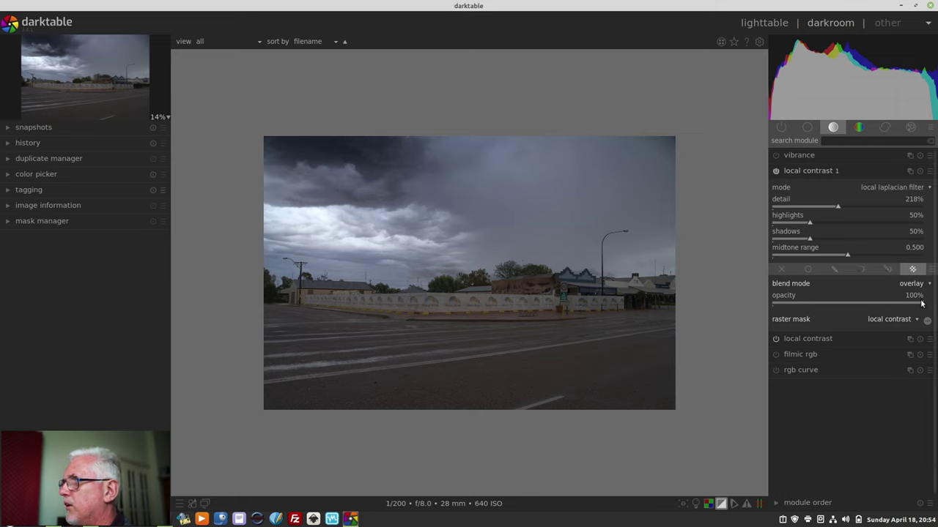
{"action": "left_click_drag", "start_coordinate": [921, 304], "coordinate": [887, 305]}
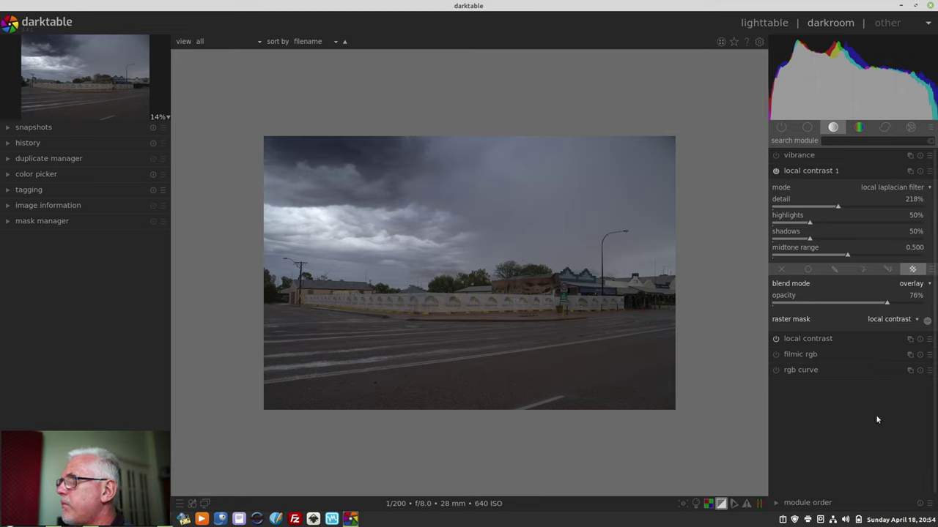
{"action": "left_click", "coordinate": [830, 171]}
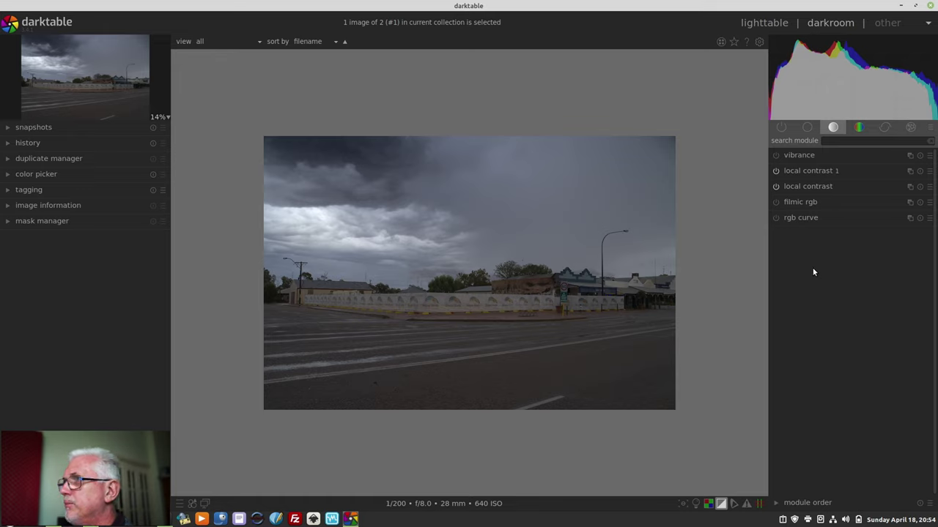
- Compare the photo before the local contrast edits, then return to step 18, local contrast 1
{"action": "left_click", "coordinate": [41, 141]}
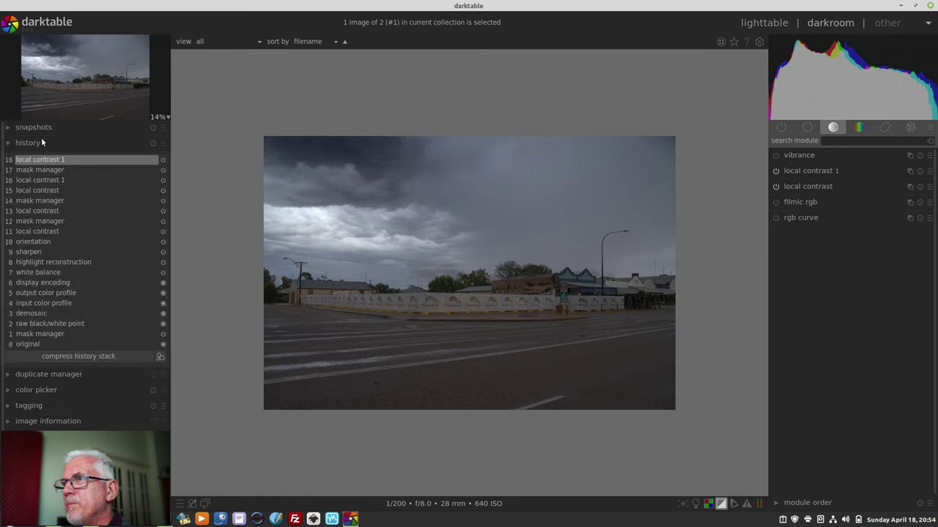
{"action": "left_click", "coordinate": [39, 242]}
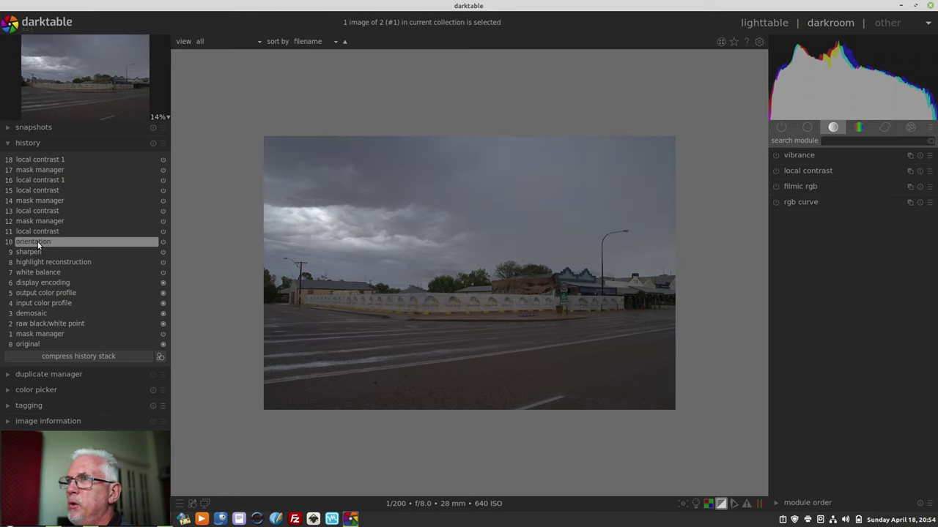
{"action": "left_click", "coordinate": [52, 161]}
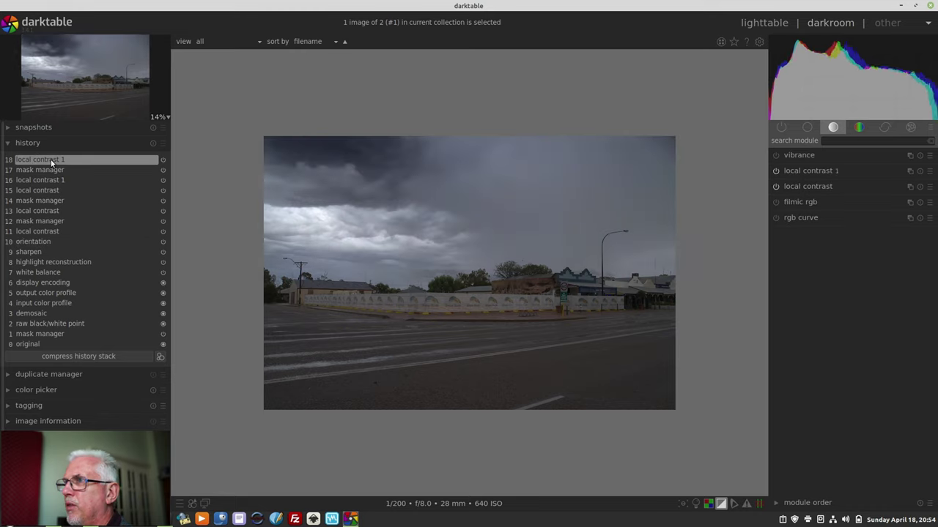
{"action": "mouse_move", "coordinate": [51, 162]}
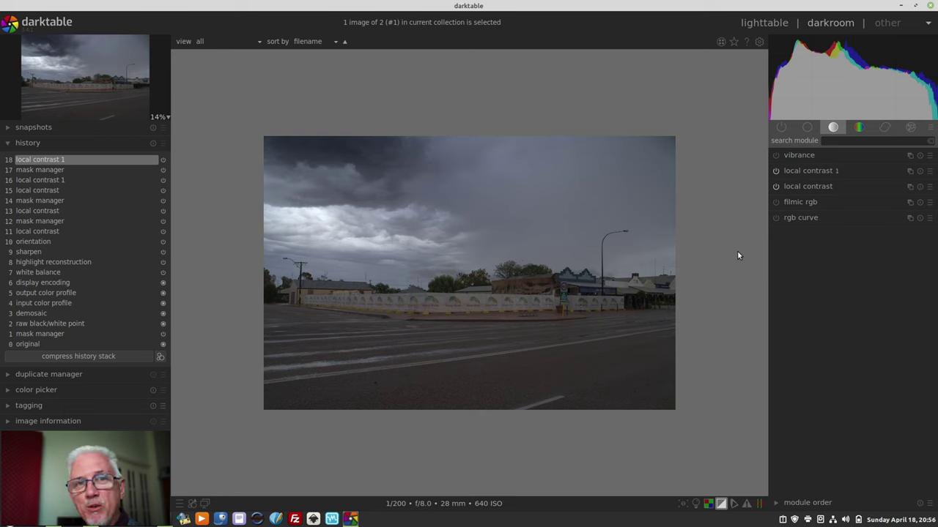
- Move to the Bruce Rock Hotel photo and zoom in on the hotel sign
{"action": "key", "text": "space"}
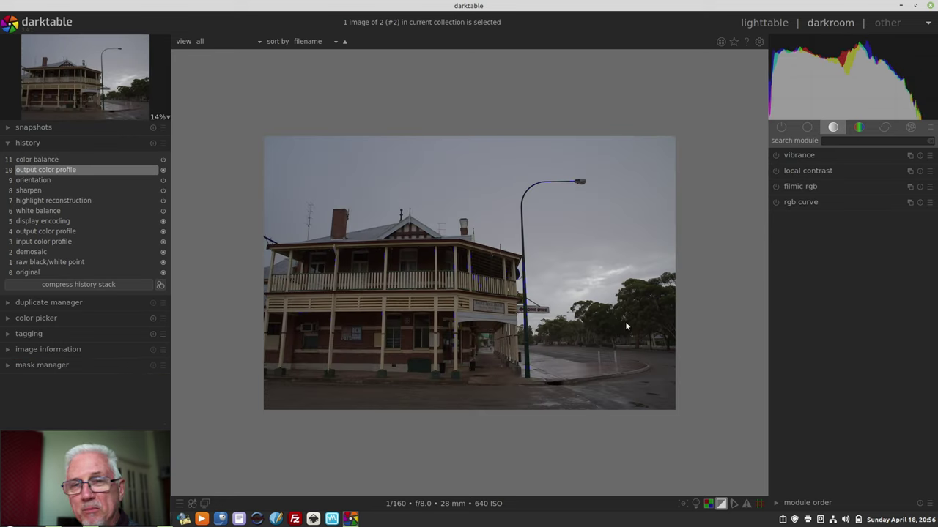
{"action": "scroll", "coordinate": [576, 339], "scroll_direction": "up", "scroll_amount": 1}
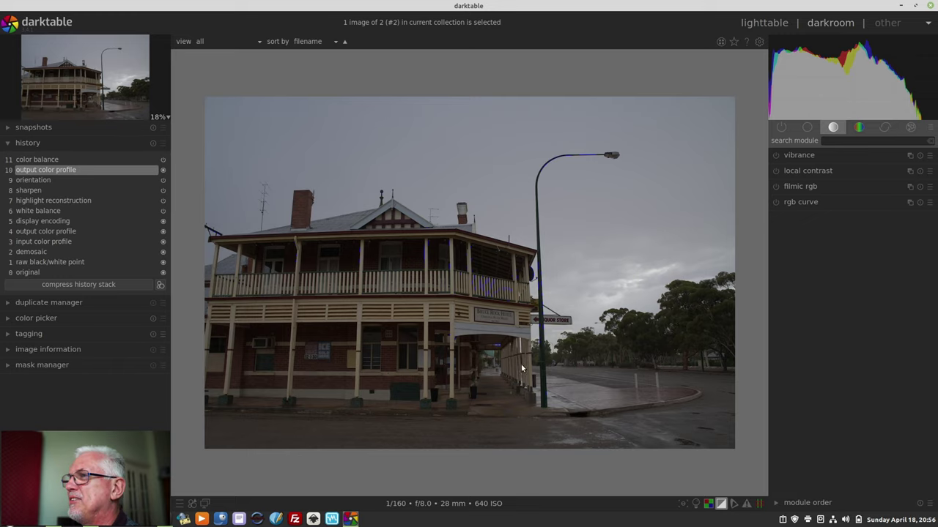
{"action": "scroll", "coordinate": [500, 329], "scroll_direction": "up", "scroll_amount": 5}
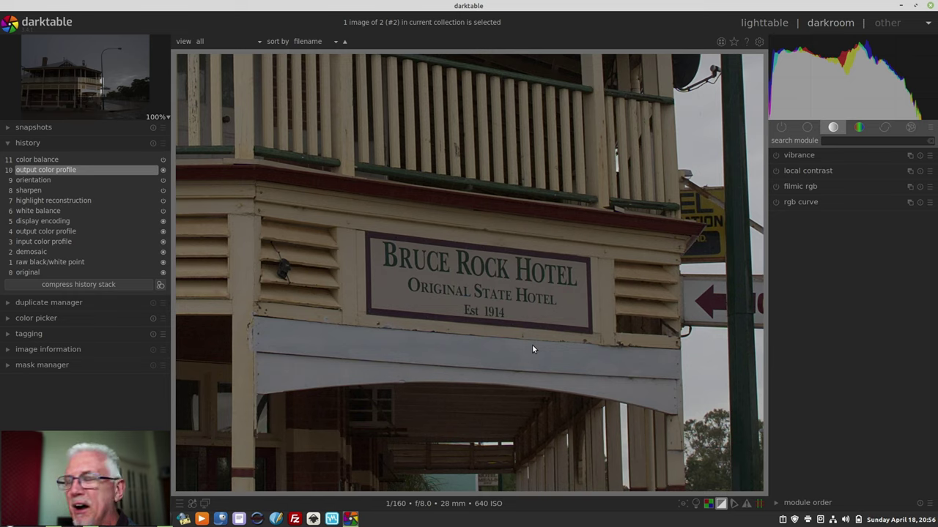
{"action": "scroll", "coordinate": [532, 344], "scroll_direction": "down", "scroll_amount": 5}
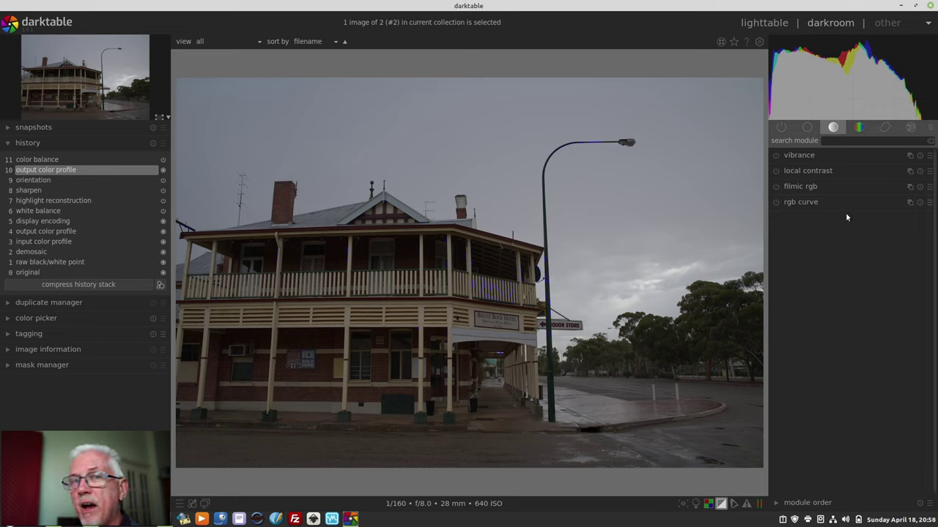
- Expand the colorize module and give it a parametric mask
{"action": "left_click", "coordinate": [858, 128]}
{"action": "left_click", "coordinate": [808, 187]}
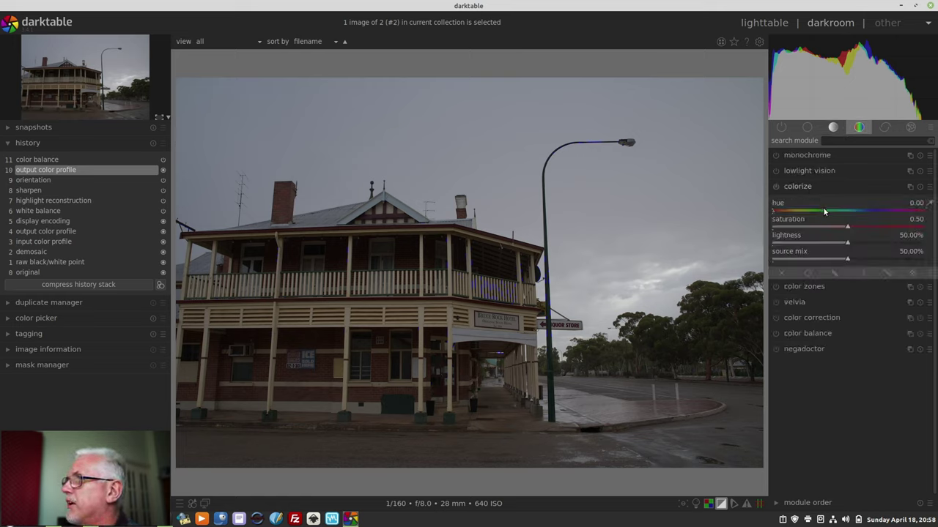
{"action": "left_click", "coordinate": [862, 275]}
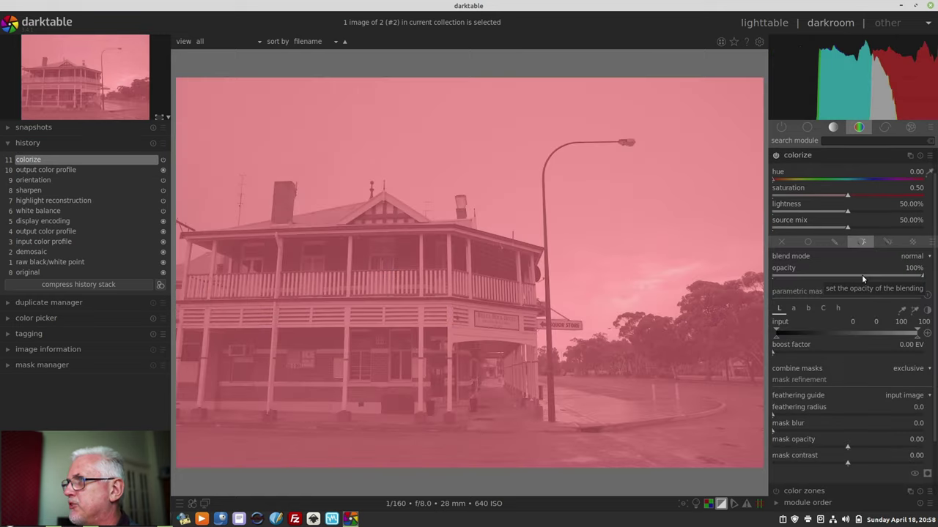
- With the mask overlay shown, set the lower lightness threshold to 46 to exclude dark tones
{"action": "scroll", "coordinate": [932, 437], "scroll_direction": "down", "scroll_amount": 2}
{"action": "left_click", "coordinate": [927, 406]}
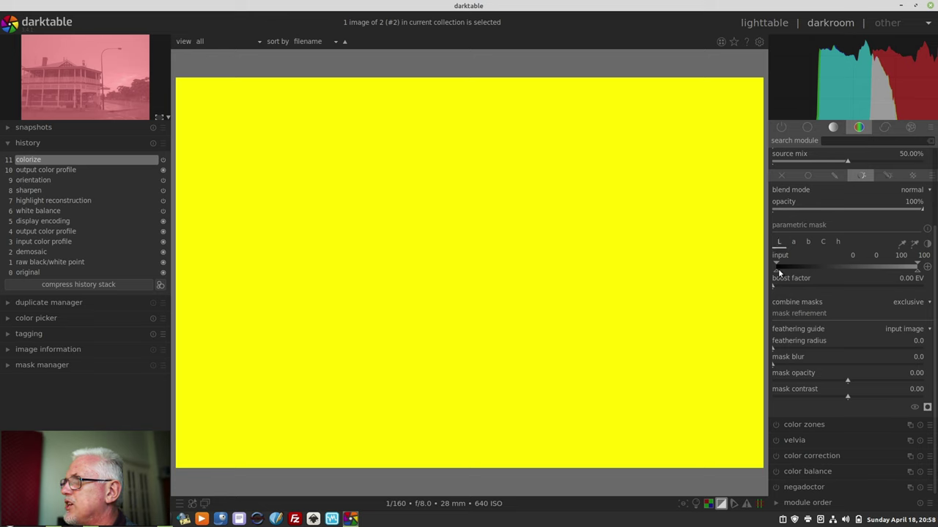
{"action": "left_click_drag", "start_coordinate": [779, 272], "coordinate": [842, 273]}
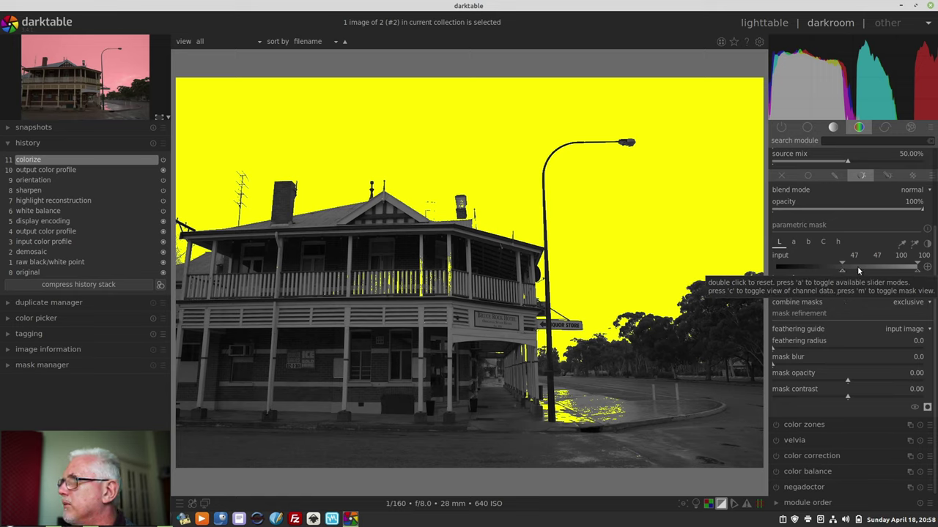
{"action": "scroll", "coordinate": [840, 269], "scroll_direction": "up", "scroll_amount": 1}
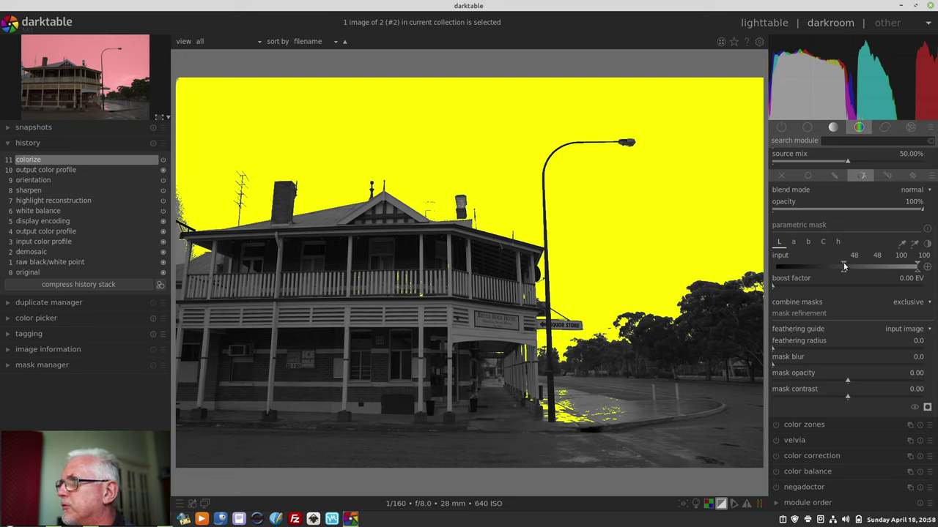
{"action": "left_click_drag", "start_coordinate": [844, 267], "coordinate": [840, 266]}
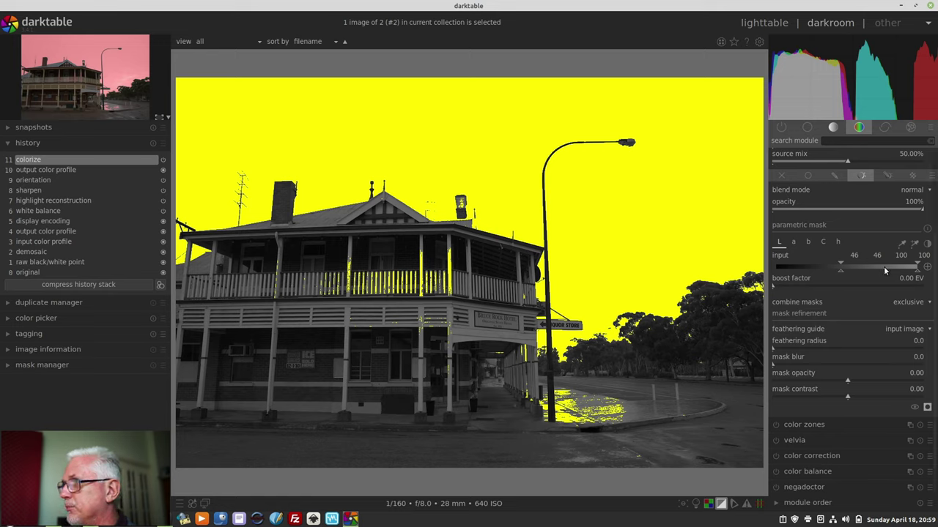
- Draw a closed path around the sky above the hotel and preview the combined mask
{"action": "left_click", "coordinate": [887, 177]}
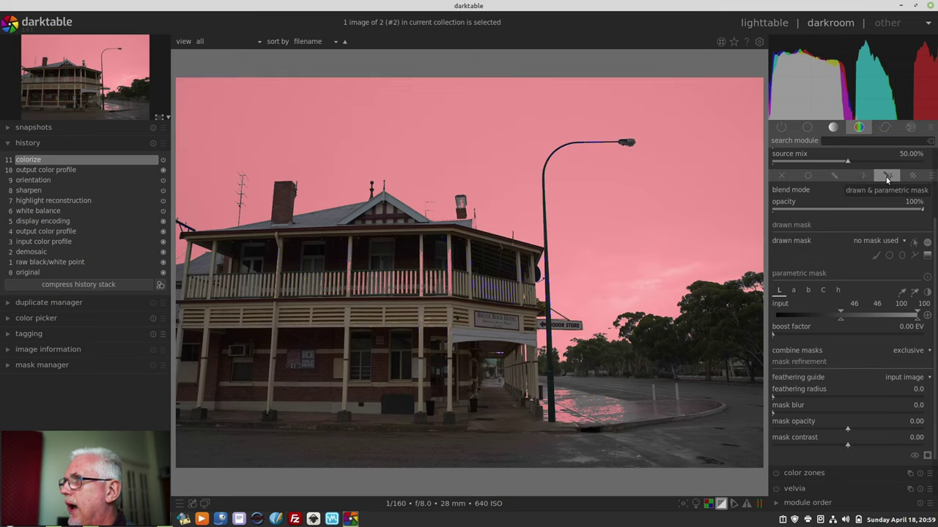
{"action": "left_click", "coordinate": [914, 256]}
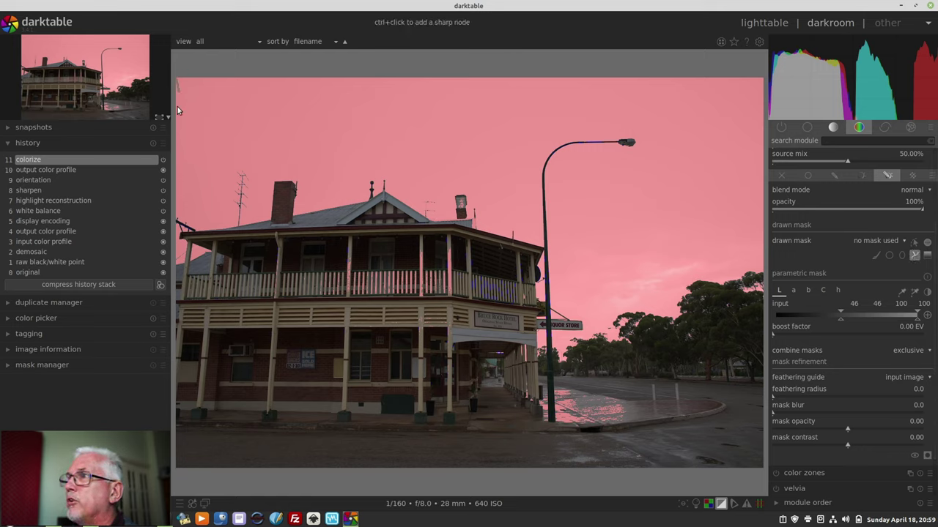
{"action": "left_click", "coordinate": [175, 274]}
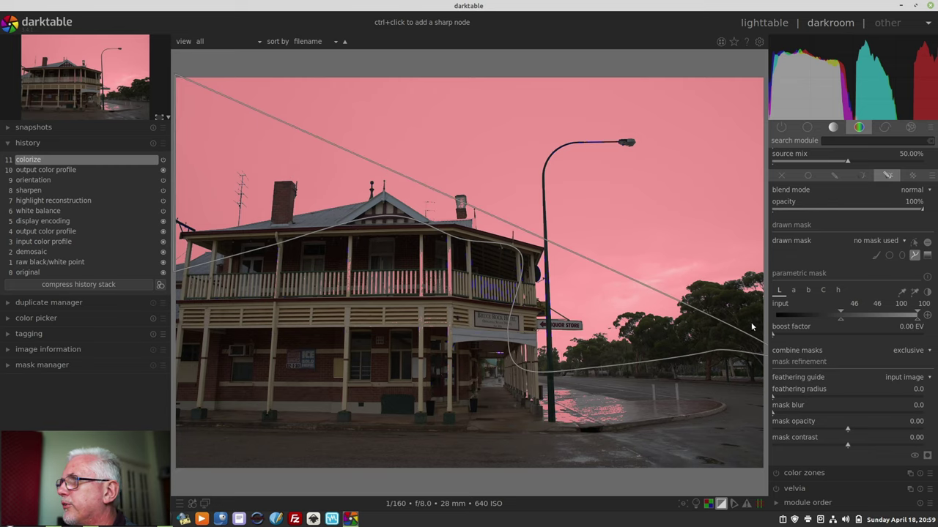
{"action": "left_click", "coordinate": [757, 325]}
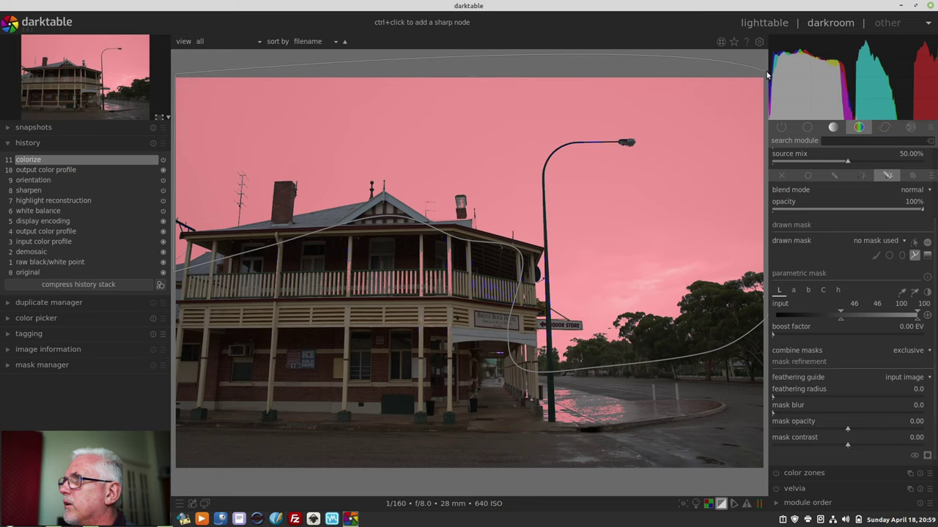
{"action": "right_click", "coordinate": [767, 73]}
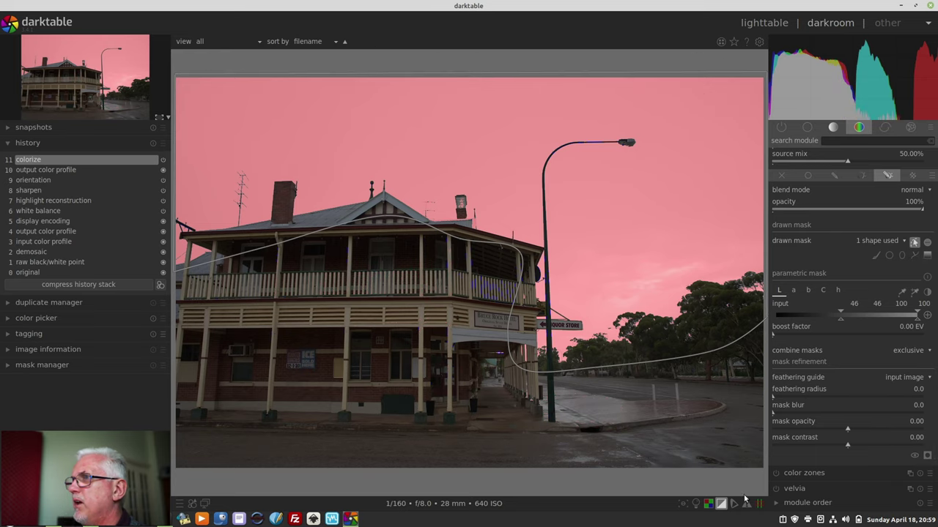
{"action": "left_click", "coordinate": [927, 455]}
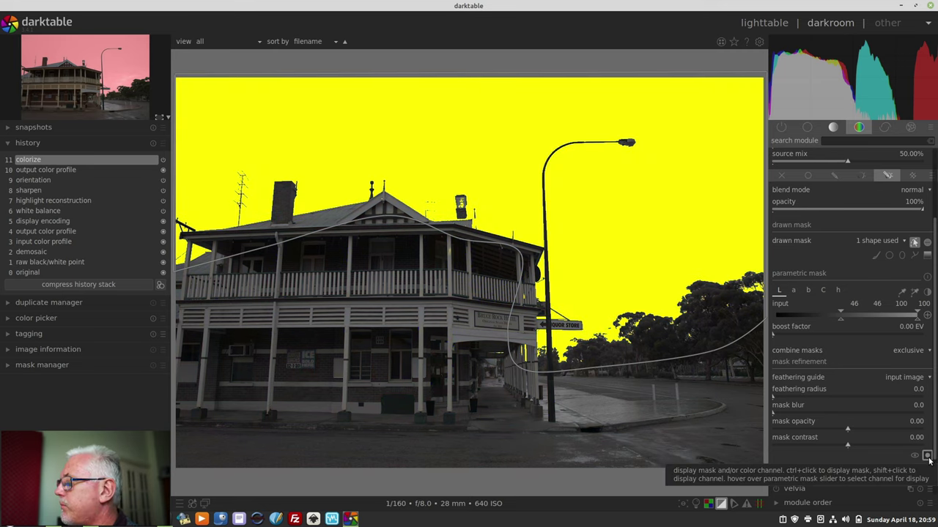
- Hide the mask preview and path outline, then set the colorize hue to 0.59
{"action": "left_click", "coordinate": [927, 456]}
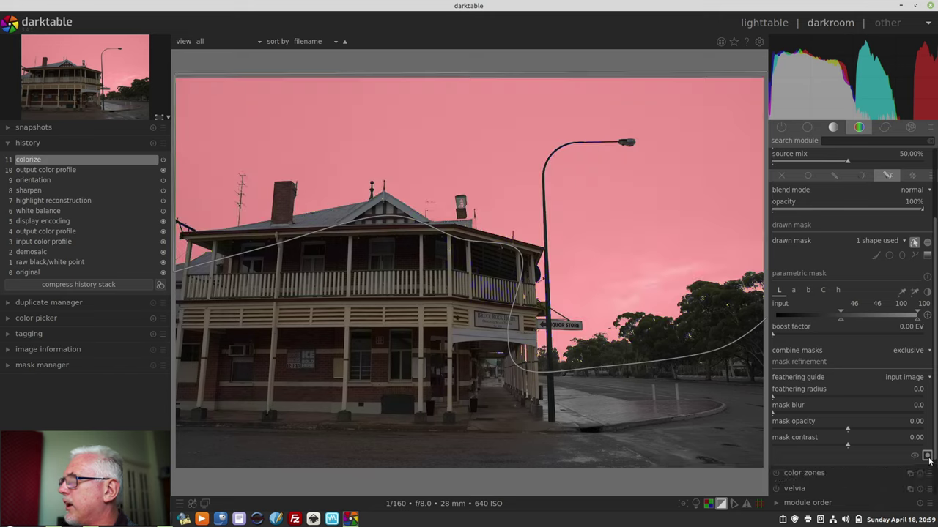
{"action": "left_click", "coordinate": [914, 243]}
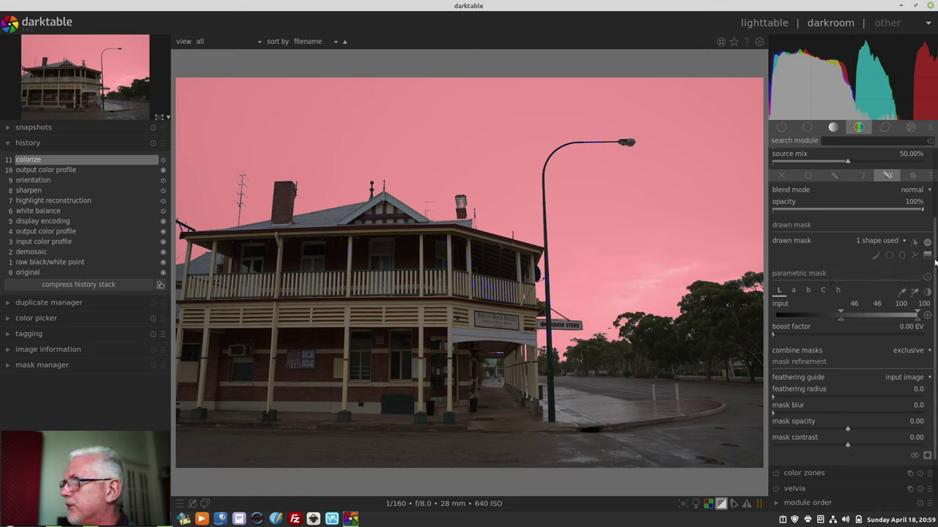
{"action": "scroll", "coordinate": [935, 262], "scroll_direction": "up", "scroll_amount": 3}
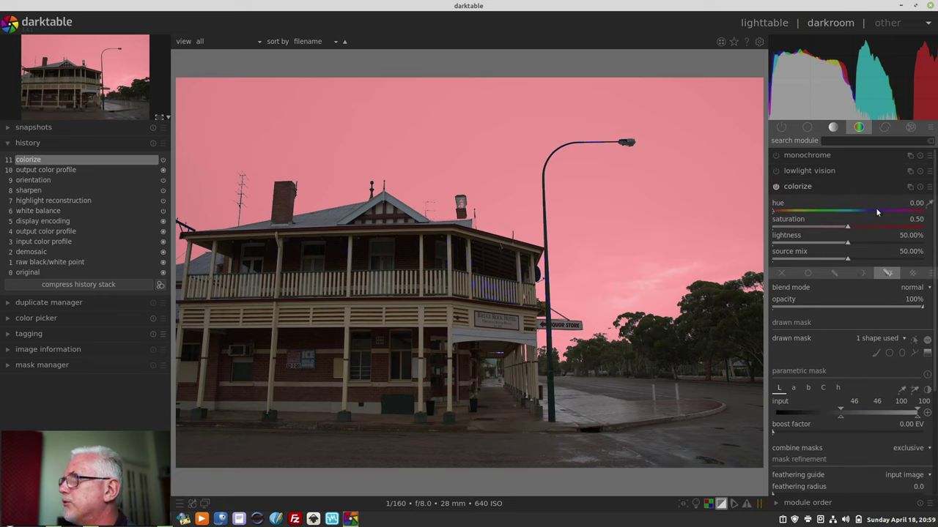
{"action": "left_click_drag", "start_coordinate": [863, 217], "coordinate": [861, 214]}
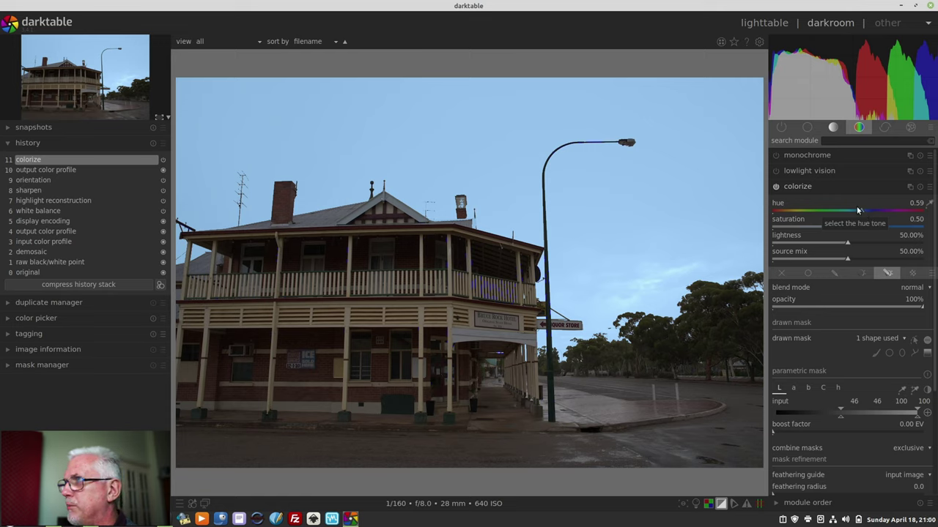
{"action": "left_click", "coordinate": [855, 209]}
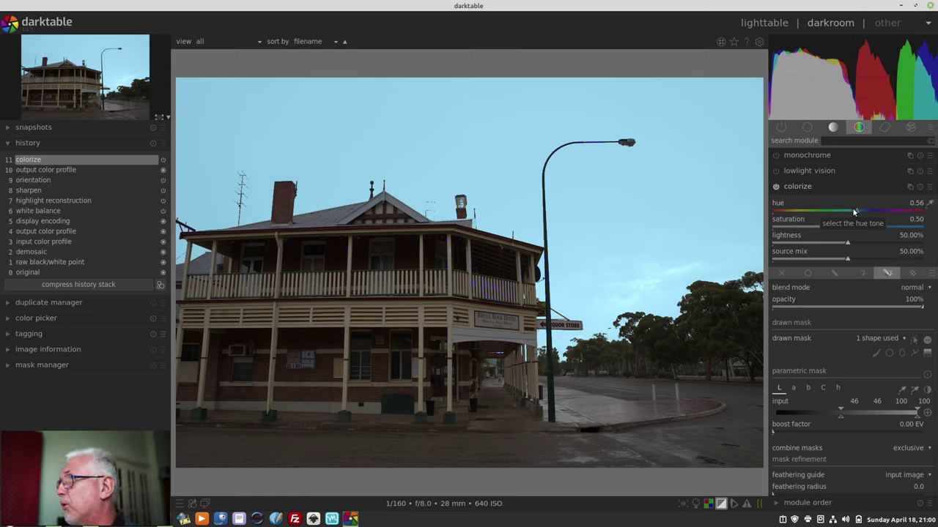
{"action": "left_click", "coordinate": [861, 212]}
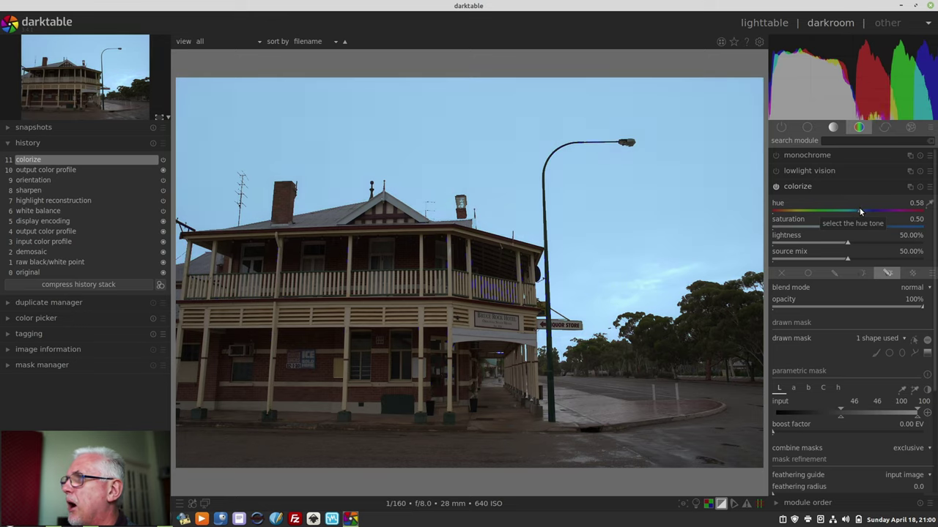
{"action": "left_click", "coordinate": [864, 212]}
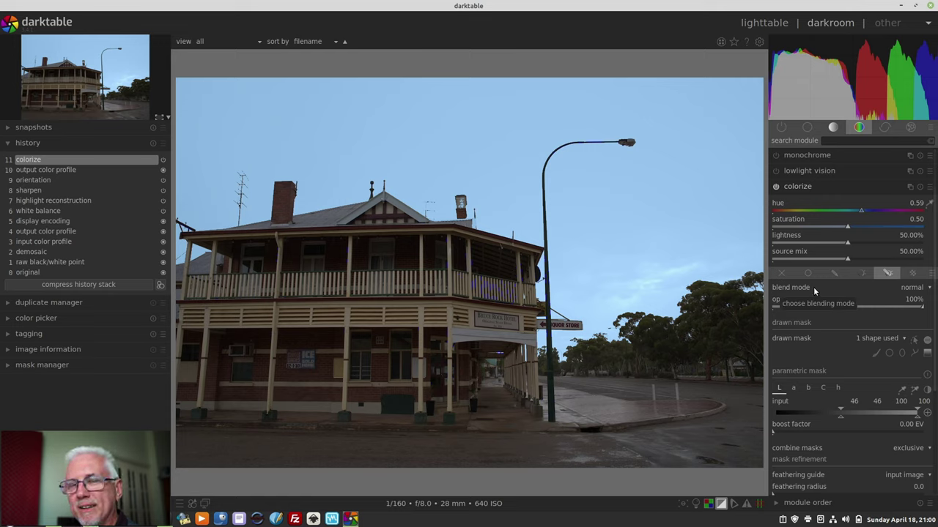
- Try colorize saturation around 0.40, then drag it much higher
{"action": "left_click", "coordinate": [832, 226]}
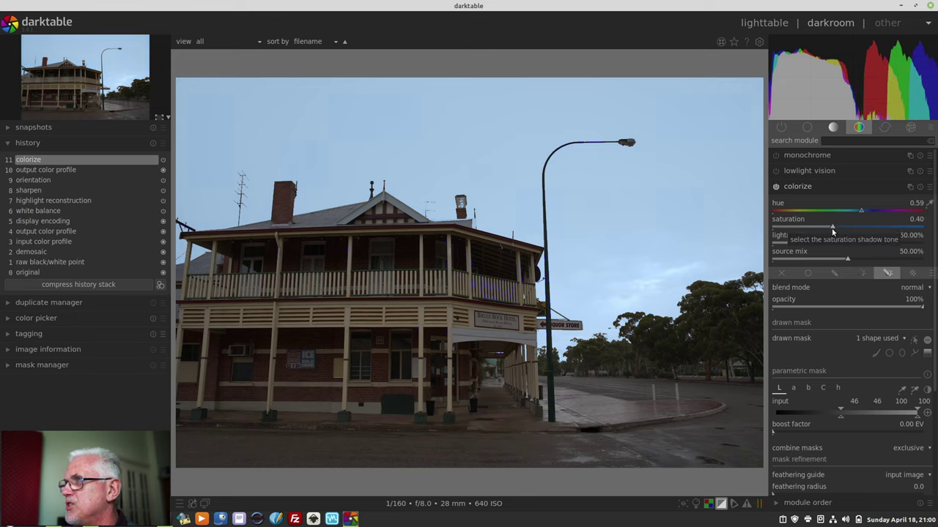
{"action": "left_click", "coordinate": [833, 229]}
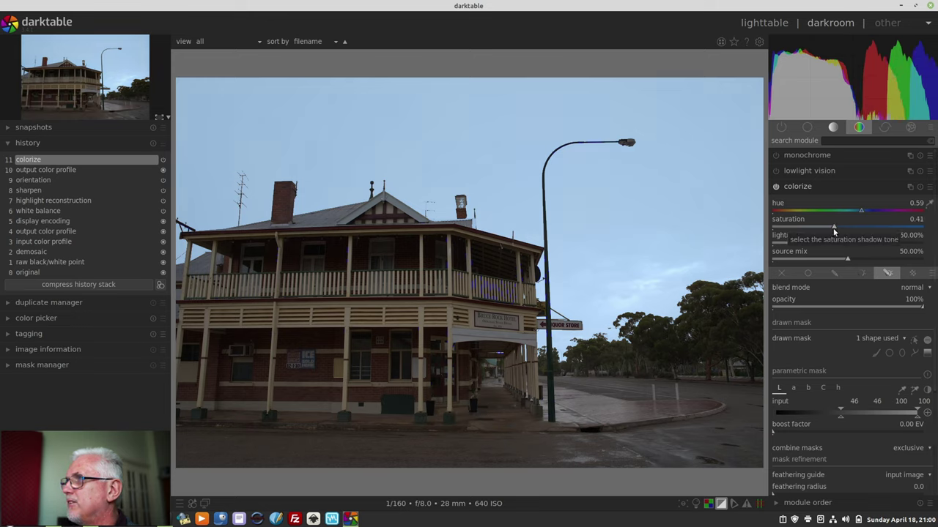
{"action": "left_click", "coordinate": [832, 229]}
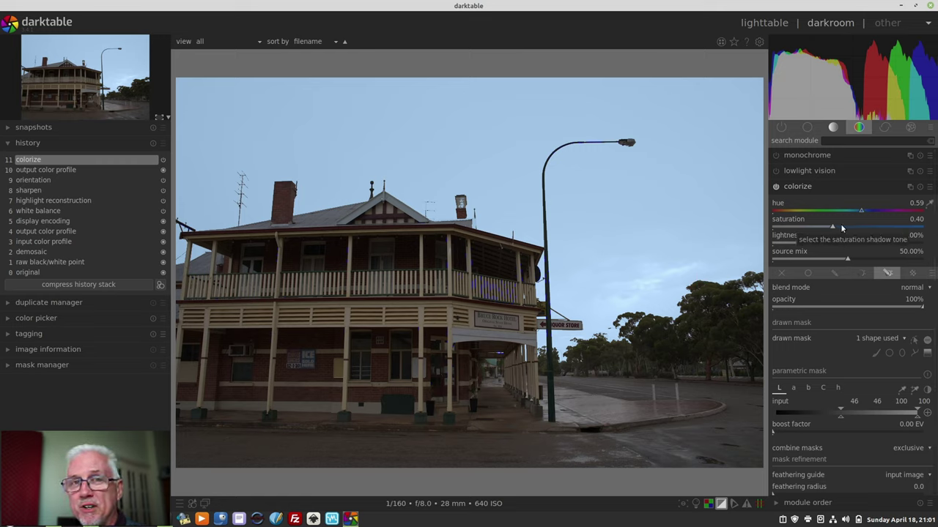
{"action": "left_click_drag", "start_coordinate": [842, 229], "coordinate": [885, 215]}
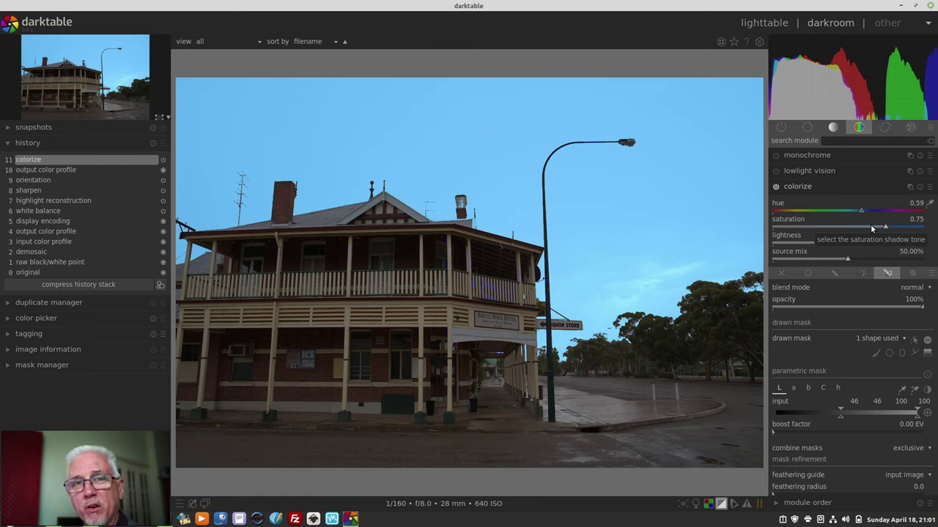
- Enter exact colorize saturation values, first 0.40 and finally 0.45
{"action": "right_click", "coordinate": [829, 230]}
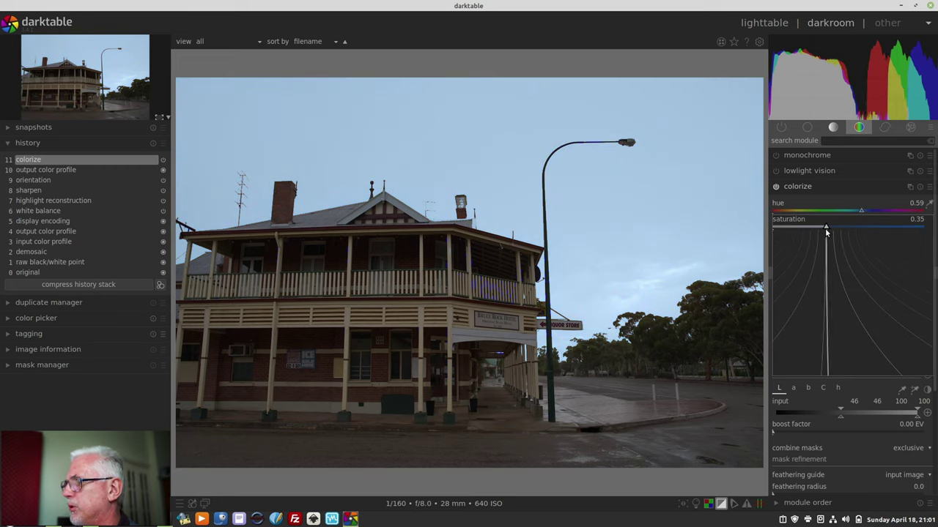
{"action": "type", "text": "40"}
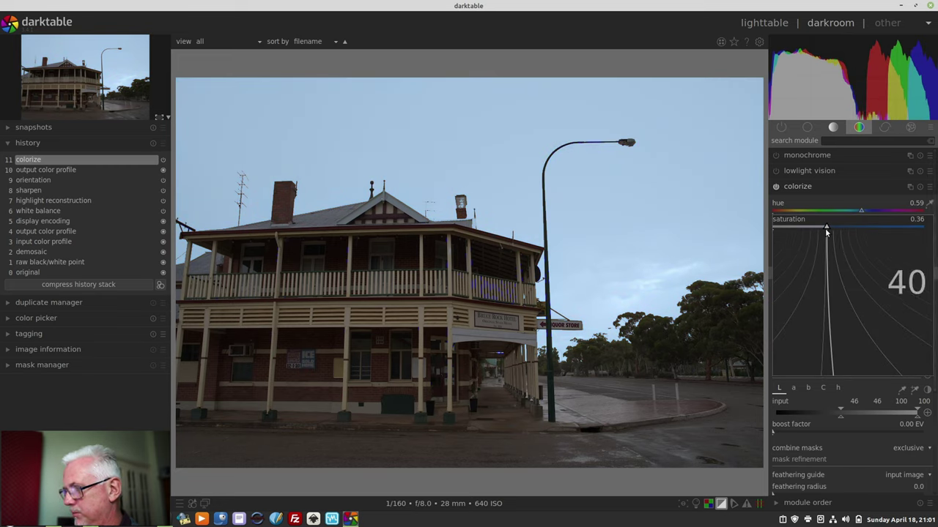
{"action": "key", "text": "BackSpace"}
{"action": "key", "text": "BackSpace"}
{"action": "type", "text": ".4"}
{"action": "key", "text": "Return"}
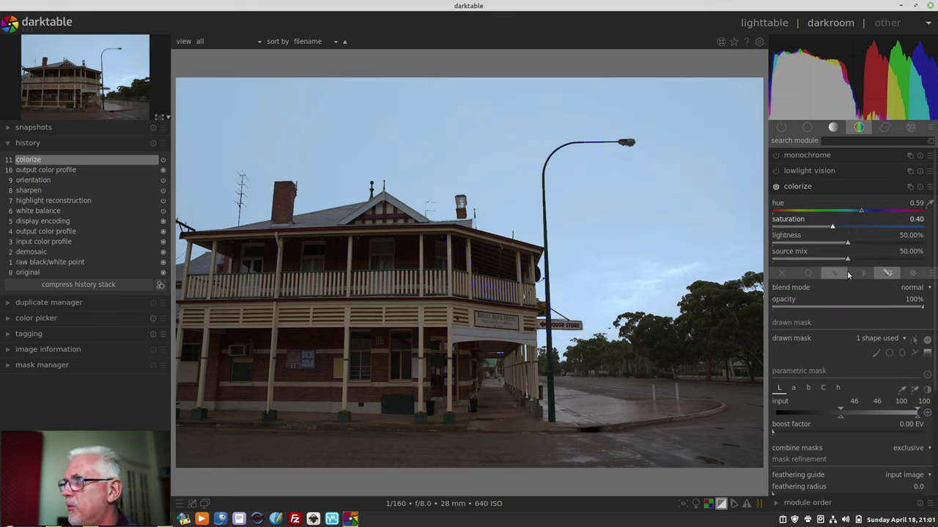
{"action": "right_click", "coordinate": [835, 226]}
{"action": "type", "text": ".45"}
{"action": "key", "text": "Return"}
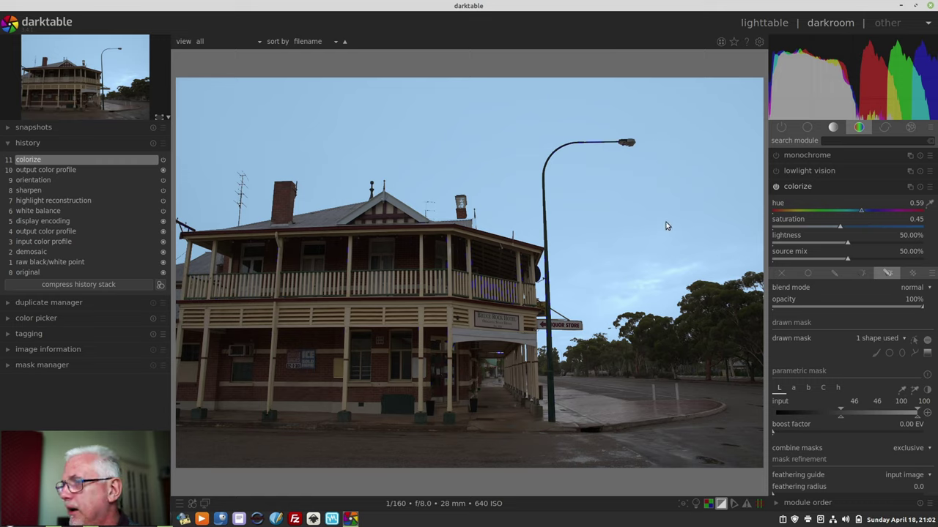
- Switch the darkroom back to the storm-cloud street photo, whose history ends with local contrast 1
{"action": "key", "text": "space"}
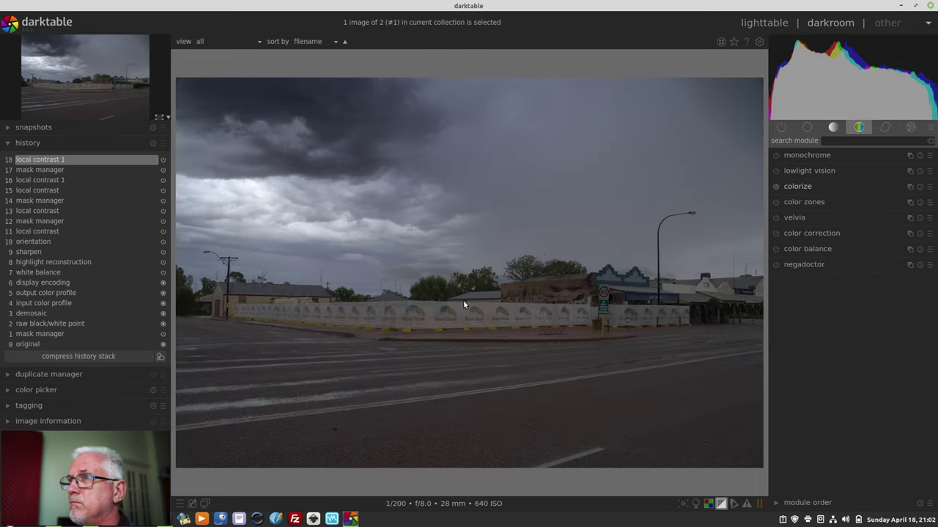